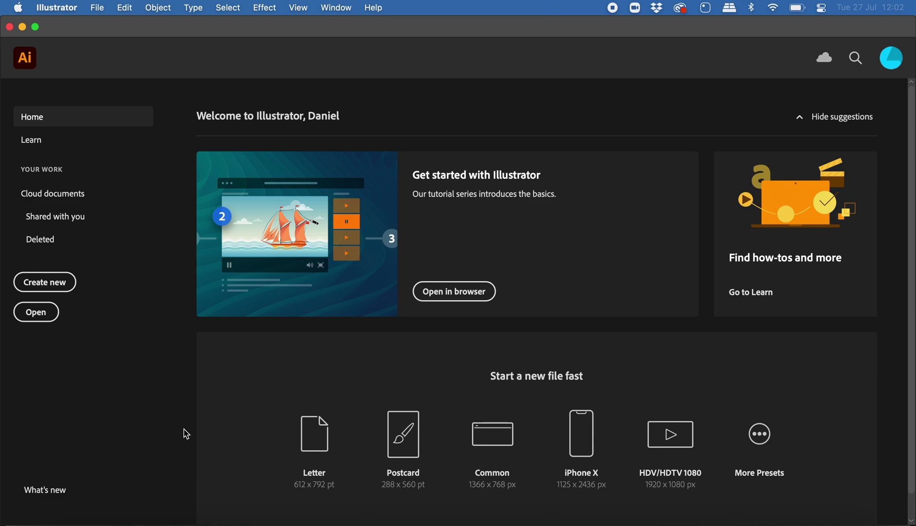
- Create a new document from the Web-Large preset, 1920 x 1080 px in RGB Color
click(62, 290)
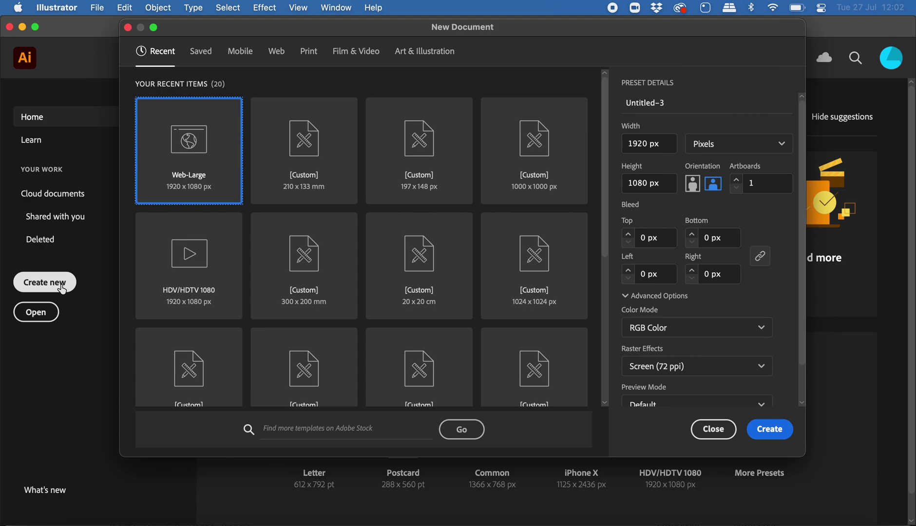
click(278, 53)
click(320, 154)
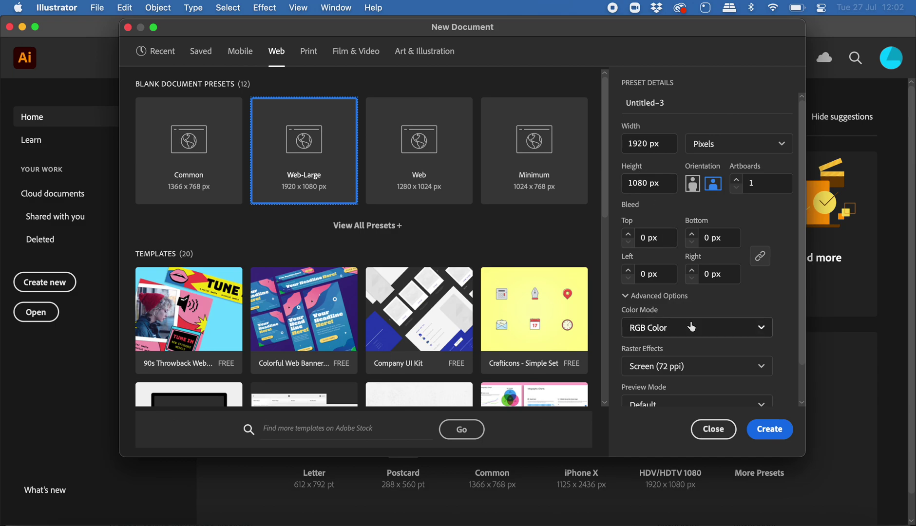
click(770, 430)
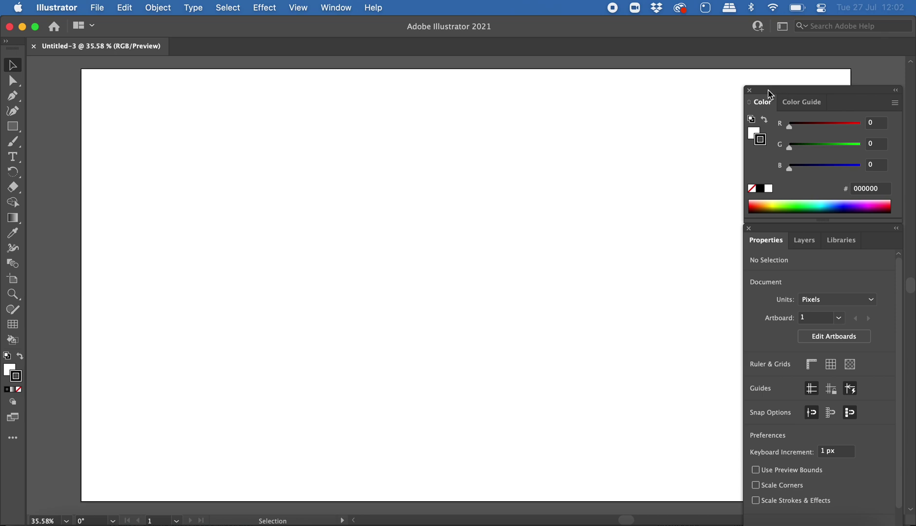
- Close the Properties panel and show the Gradient panel, docked directly below the Color panel
click(749, 229)
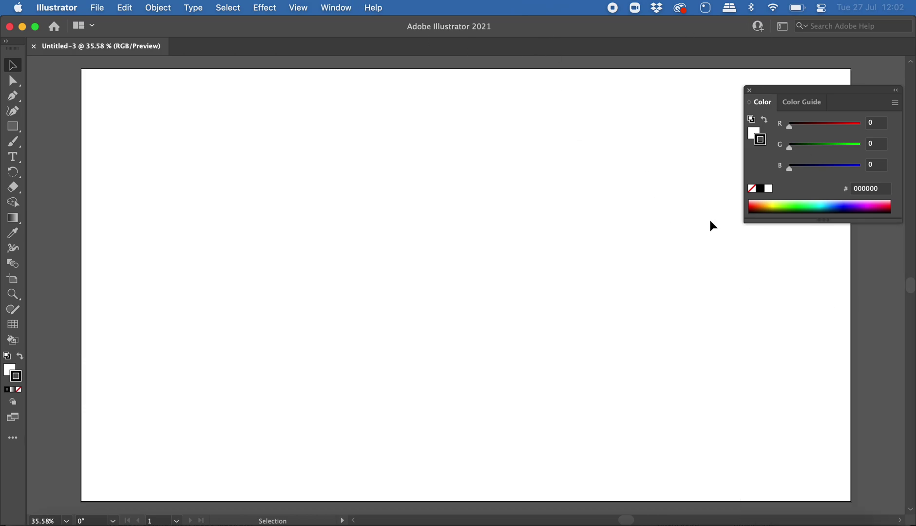
click(337, 7)
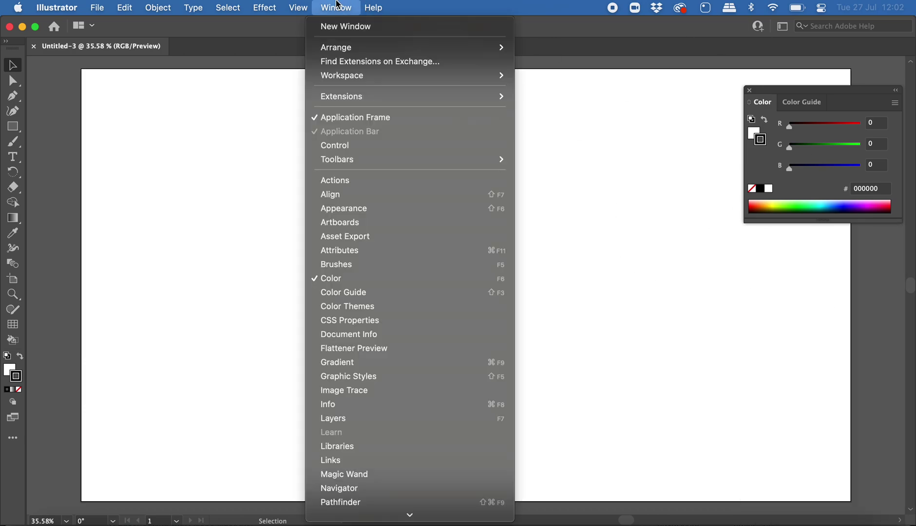
scroll(384, 261, down, 3)
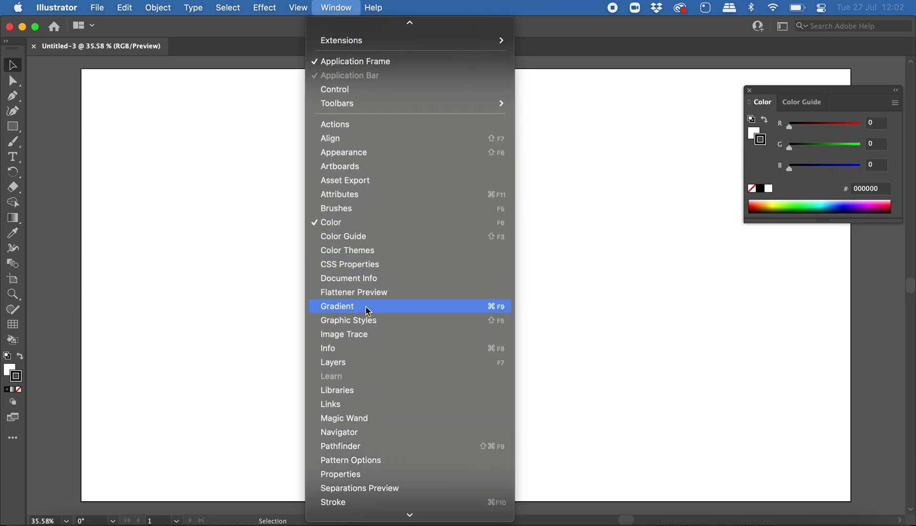
click(325, 311)
drag(788, 47, 788, 238)
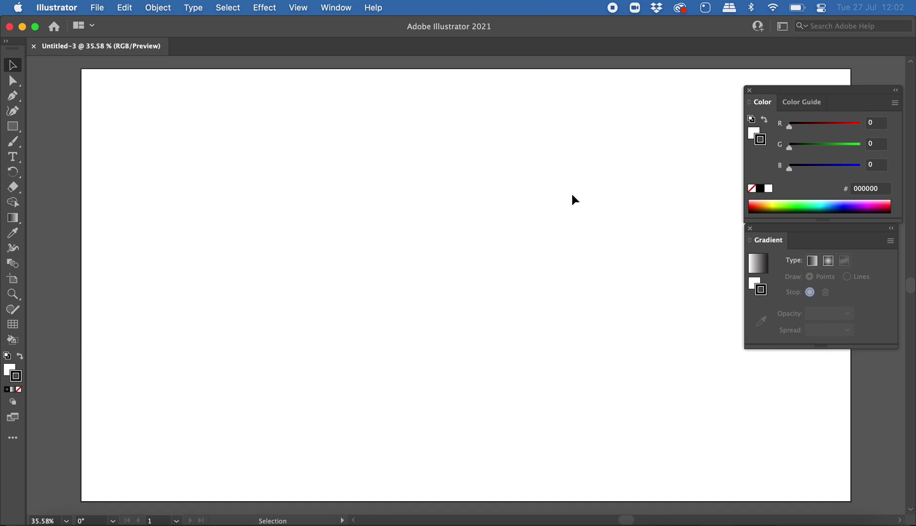
click(330, 5)
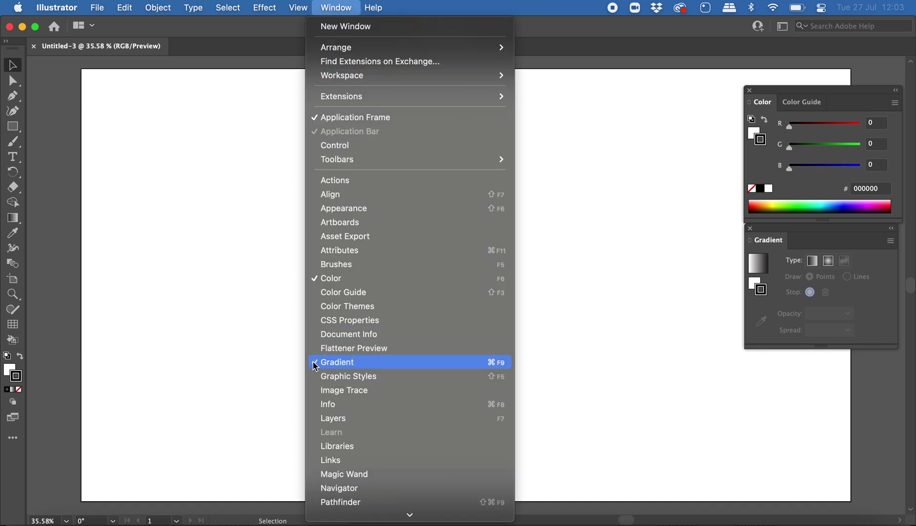
click(327, 364)
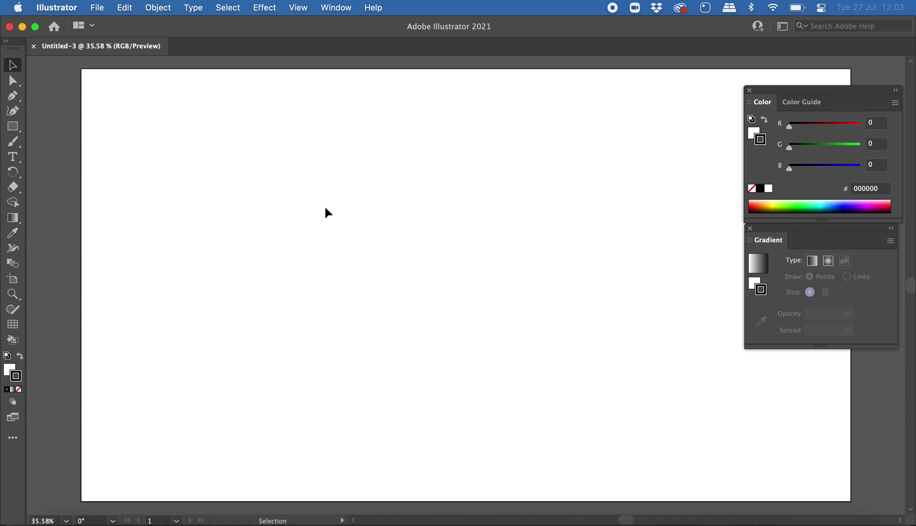
- Draw a large rectangle covering most of the artboard, leaving a margin on every side, and deselect it
click(13, 127)
drag(140, 113, 726, 455)
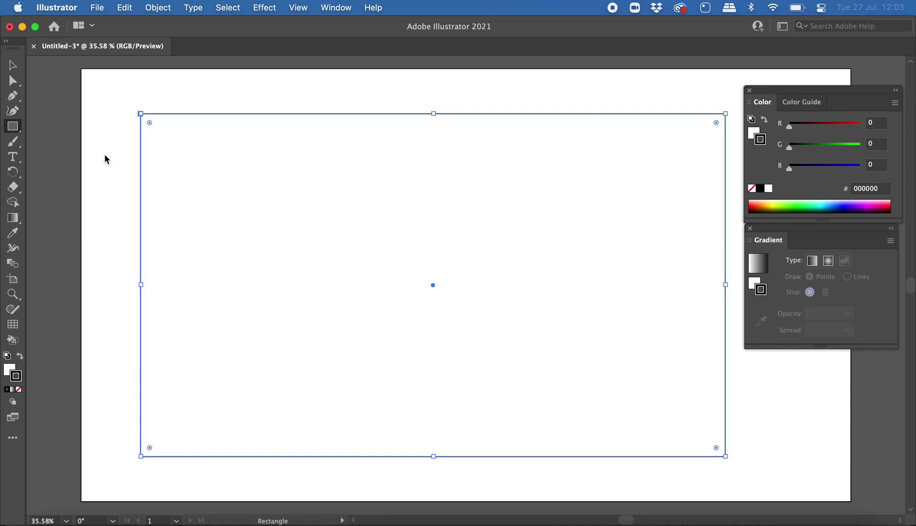
click(13, 65)
click(195, 110)
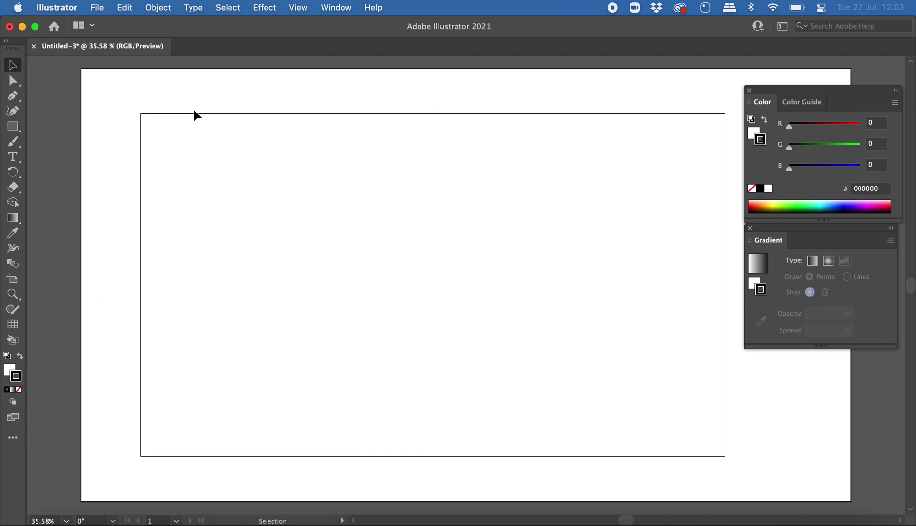
- Apply a linear gradient to the fill of the rectangle
click(181, 114)
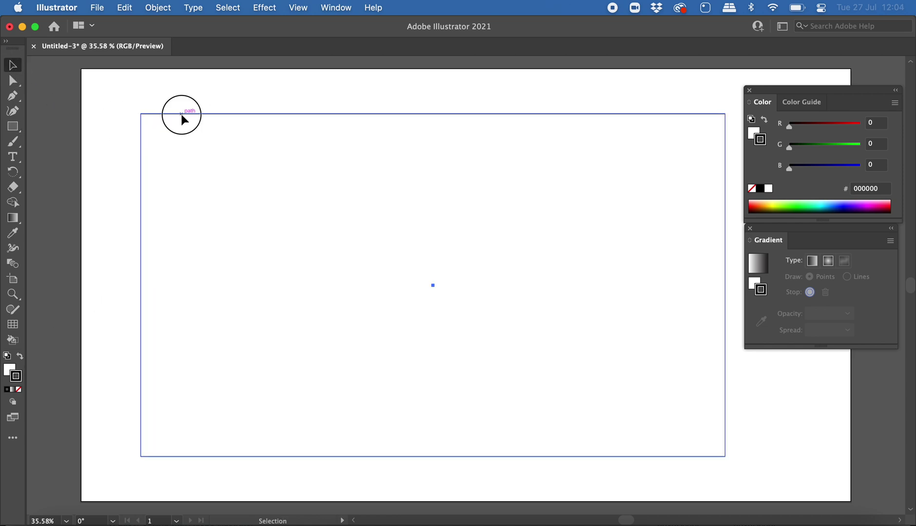
click(9, 371)
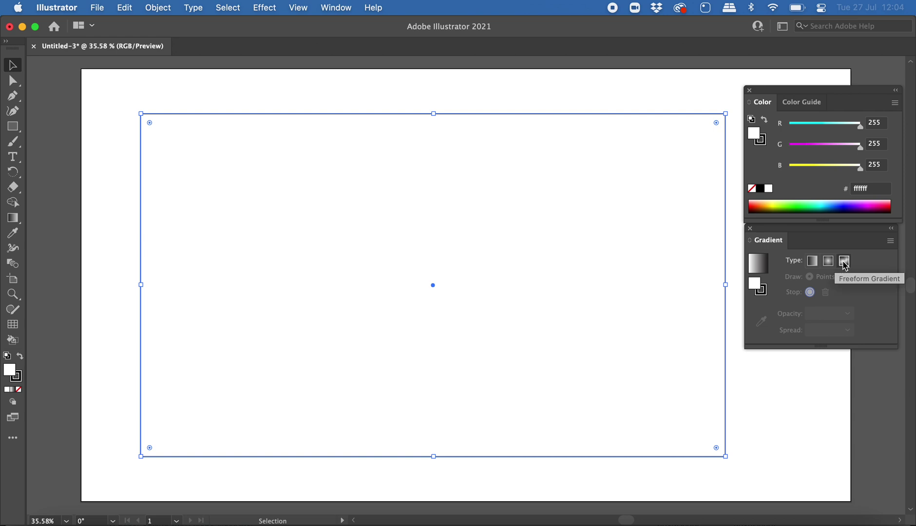
click(811, 265)
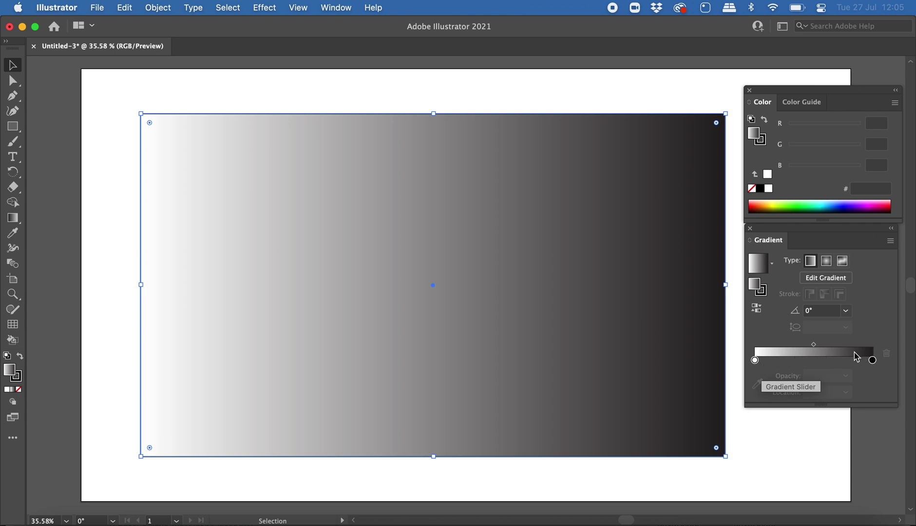
- Set the gradient's starting white stop to the blue R 56, G 139, B 226 (388be2)
double_click(756, 360)
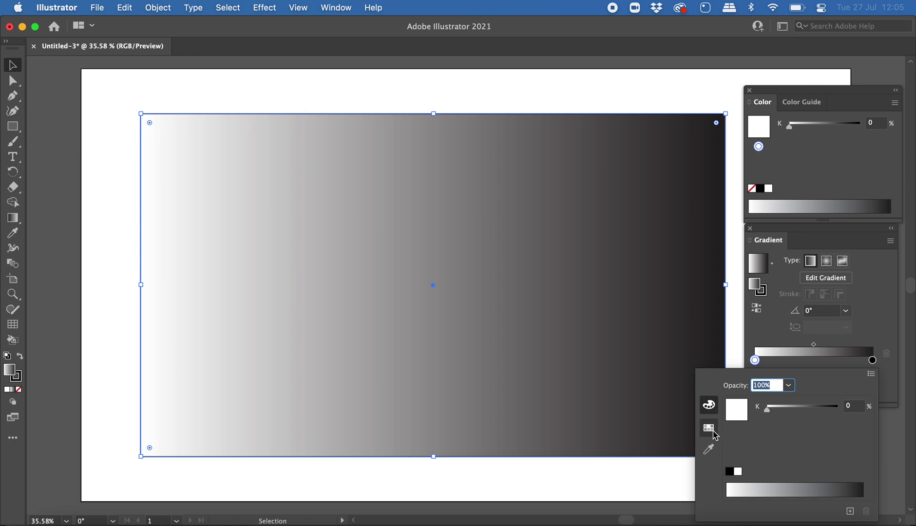
click(708, 429)
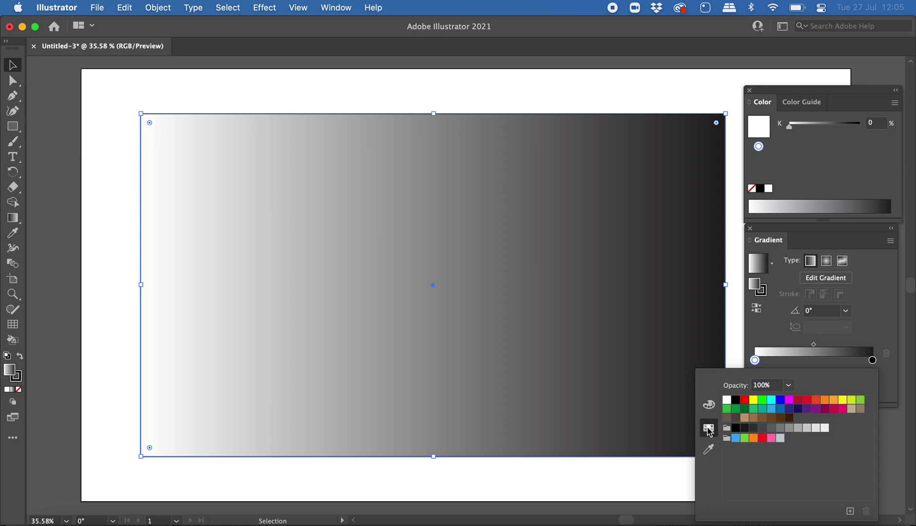
click(780, 400)
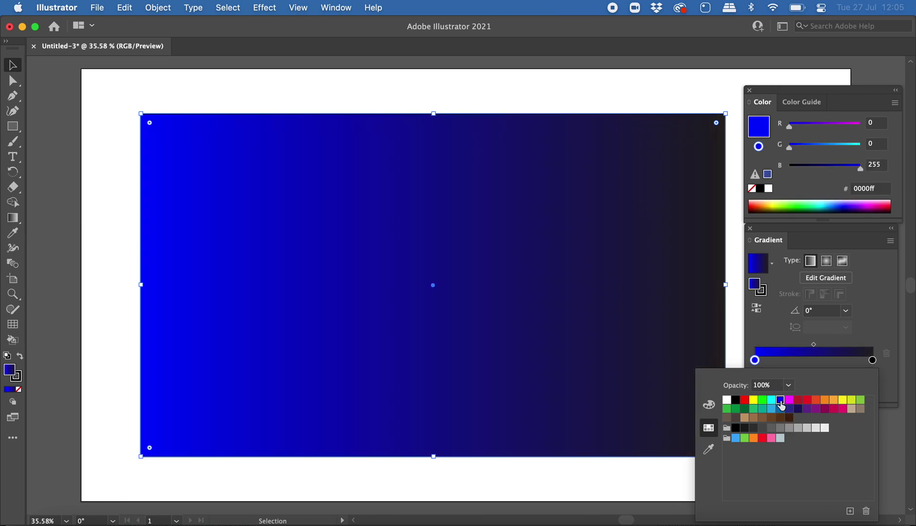
click(772, 409)
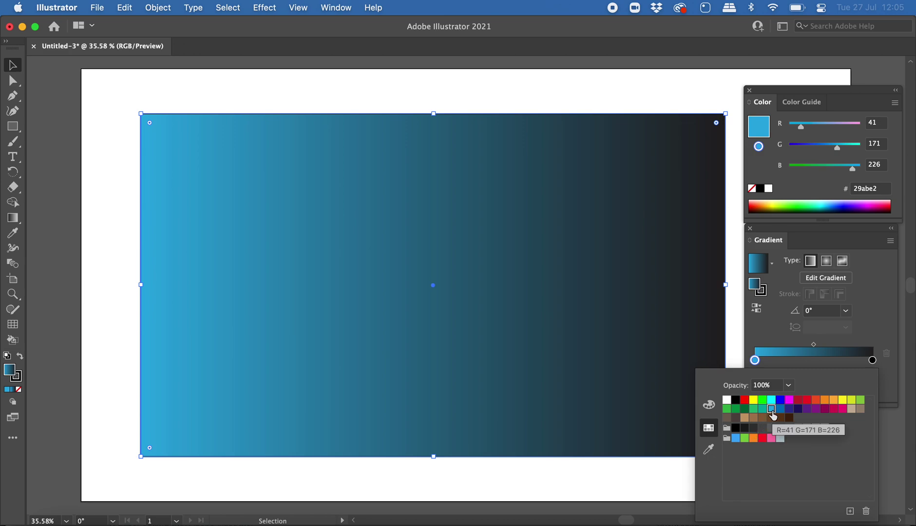
click(709, 407)
drag(814, 430, 783, 409)
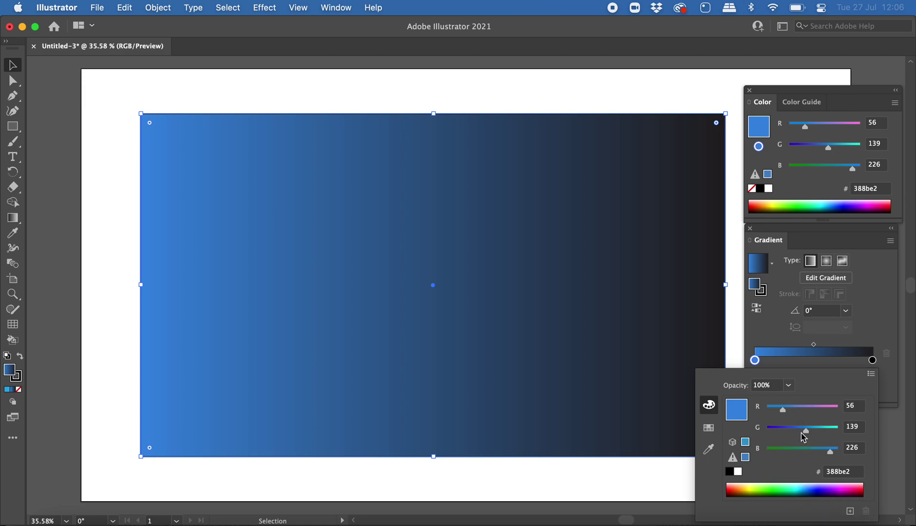
click(755, 341)
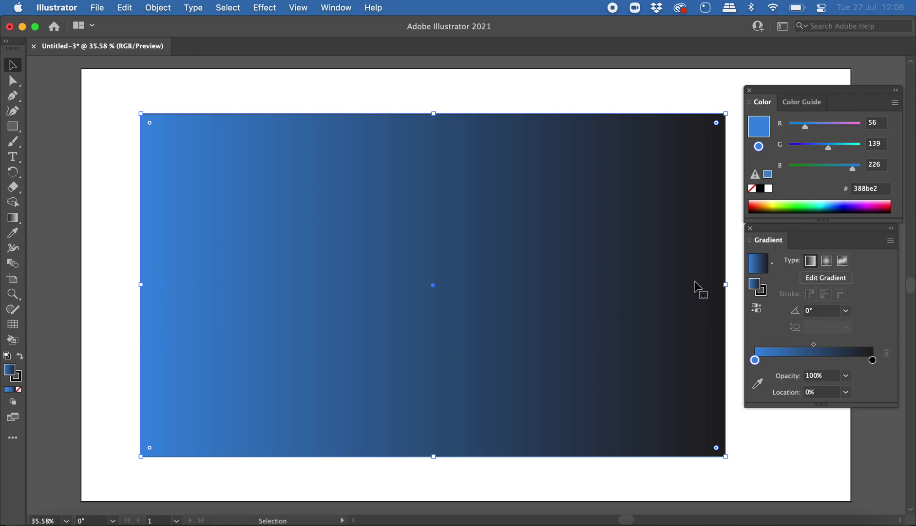
- Set the gradient's black end stop to the green R 57, G 202, B 66 (39ca42)
double_click(872, 360)
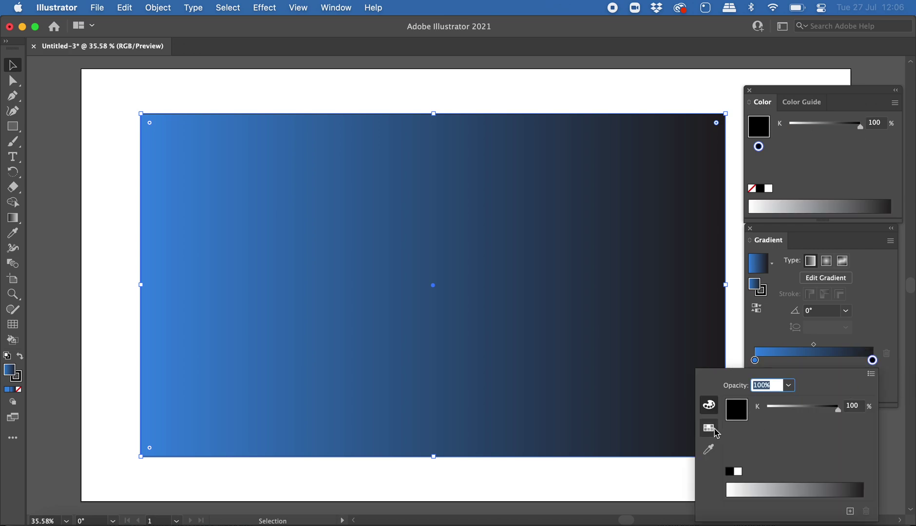
click(717, 433)
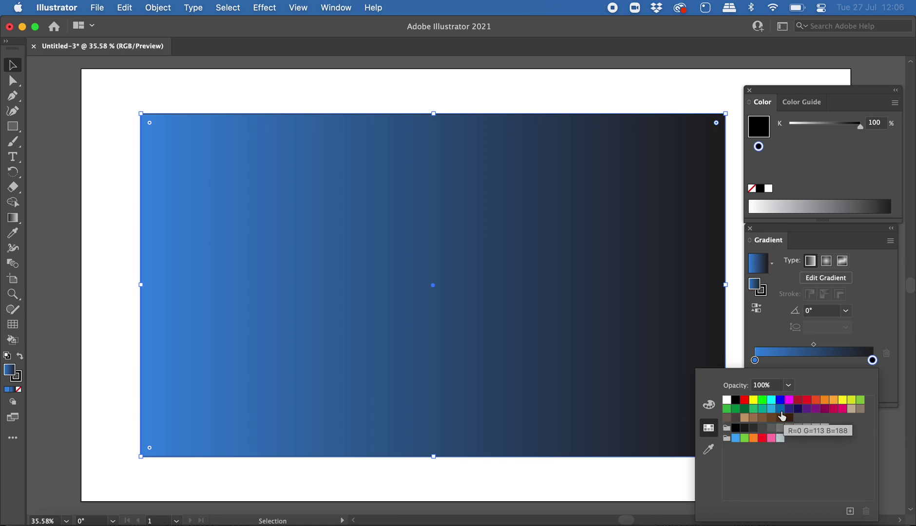
click(727, 410)
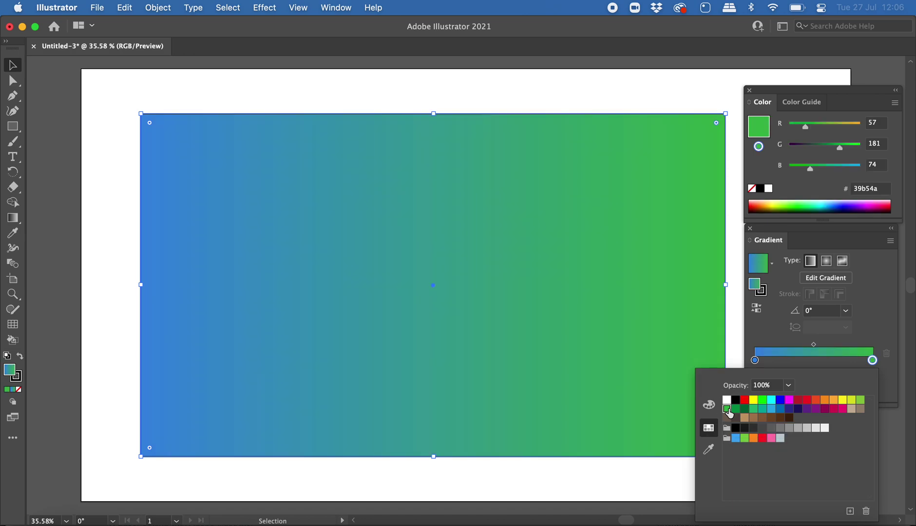
click(709, 404)
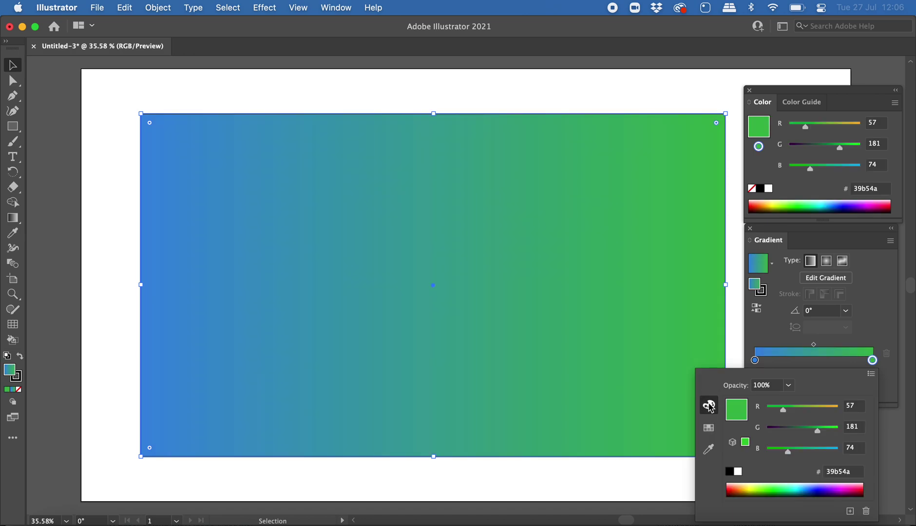
drag(790, 455, 823, 431)
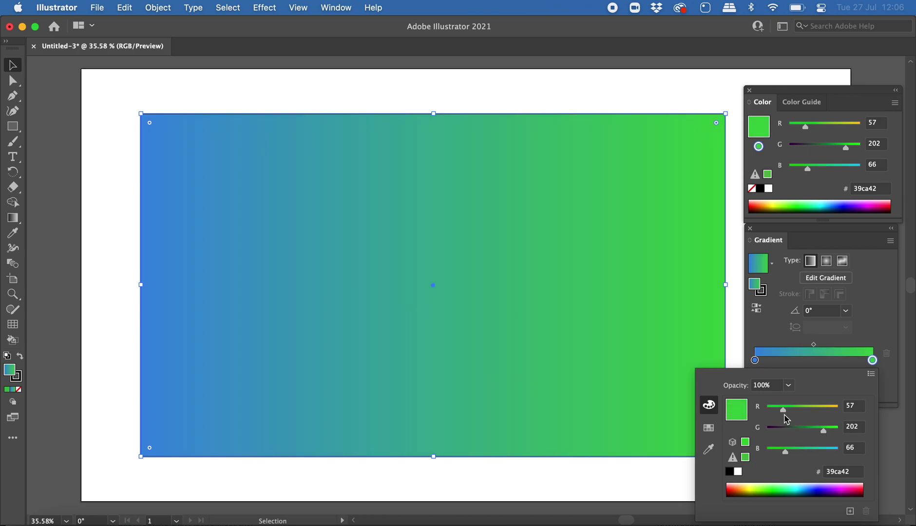
click(884, 323)
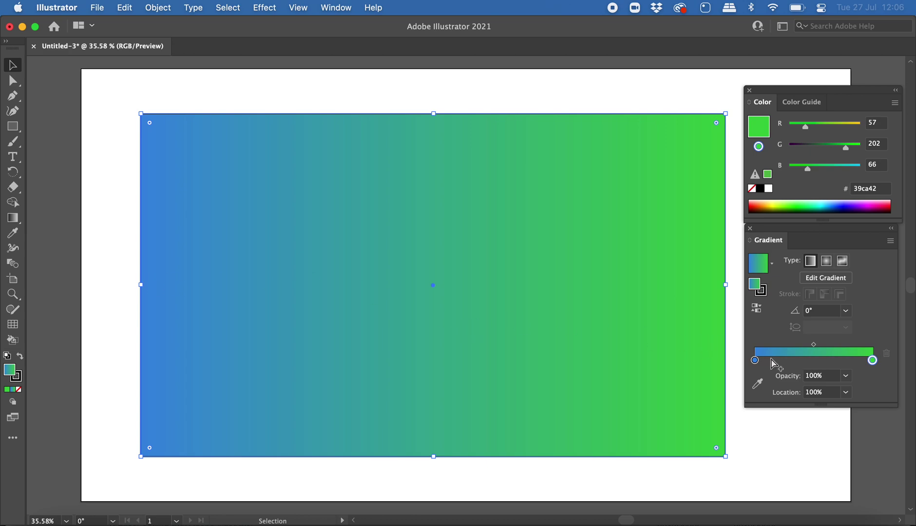
mouse_move(755, 360)
mouse_down()
mouse_move(839, 363)
mouse_move(754, 363)
mouse_up()
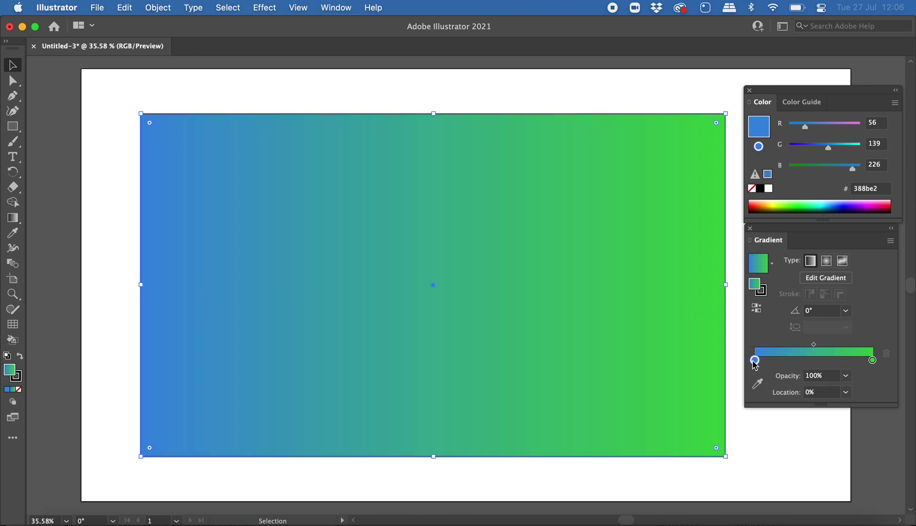
mouse_move(872, 362)
mouse_down()
mouse_move(804, 365)
mouse_move(882, 364)
mouse_up()
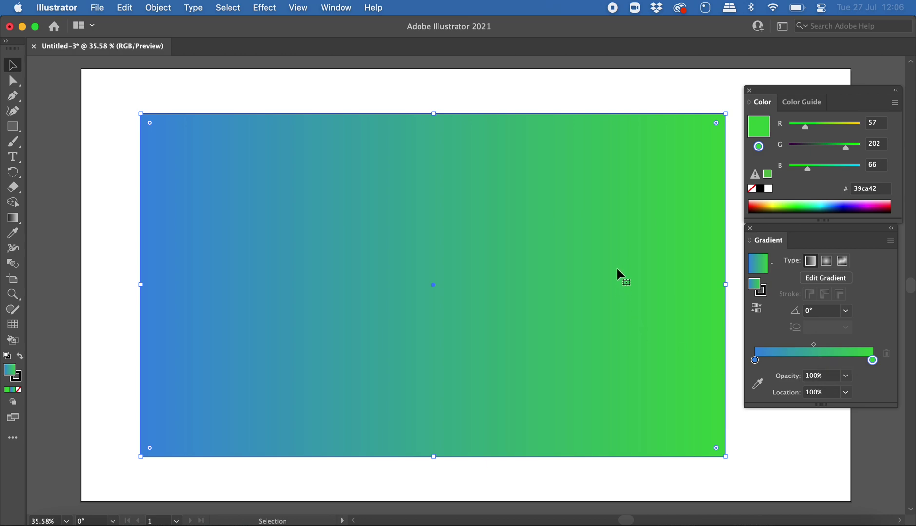
- Add a color stop at about 48% between blue and green and color it pink, R 233, G 129, B 176 (e981b0)
click(811, 361)
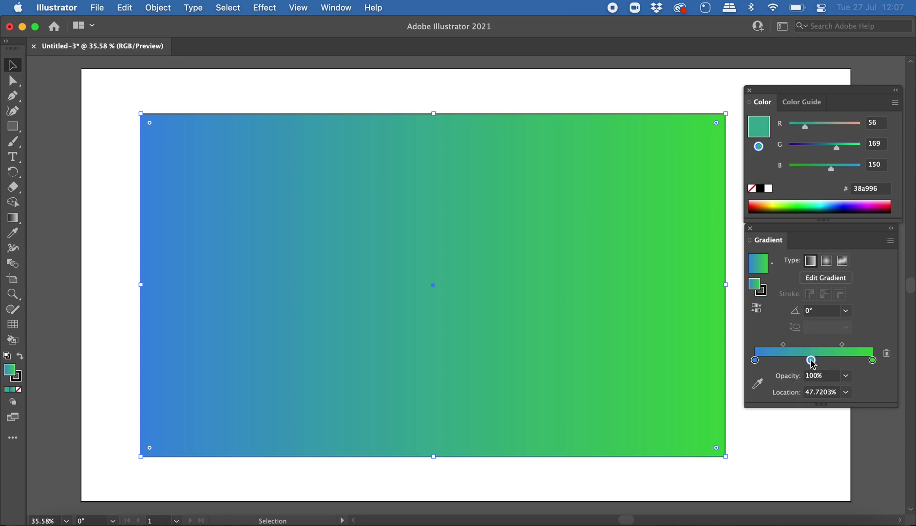
double_click(811, 361)
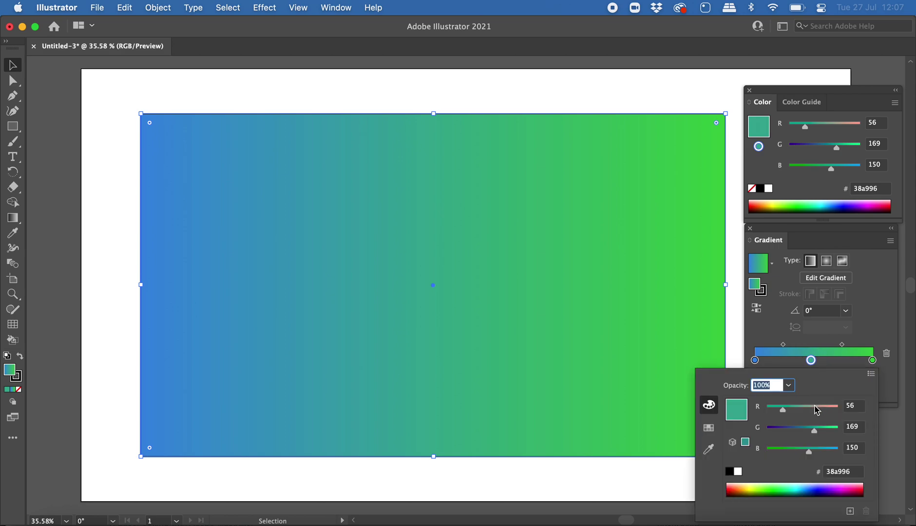
click(848, 488)
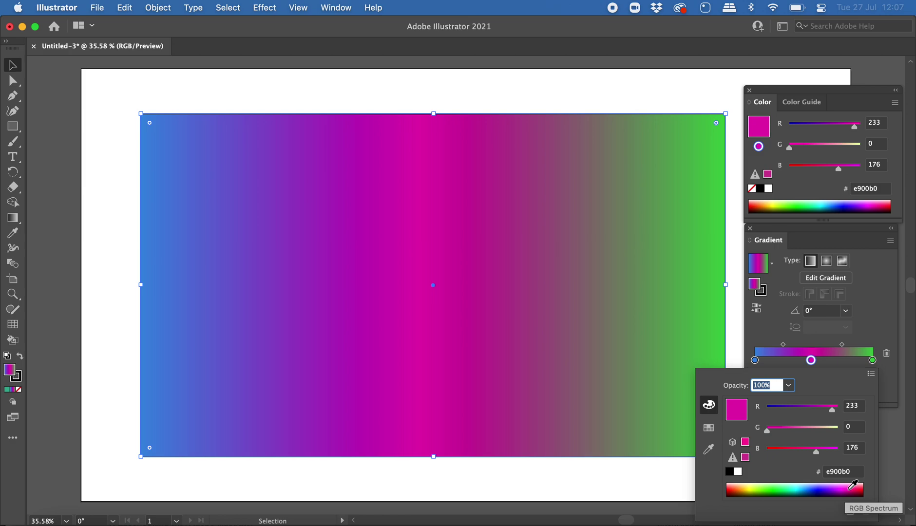
click(804, 429)
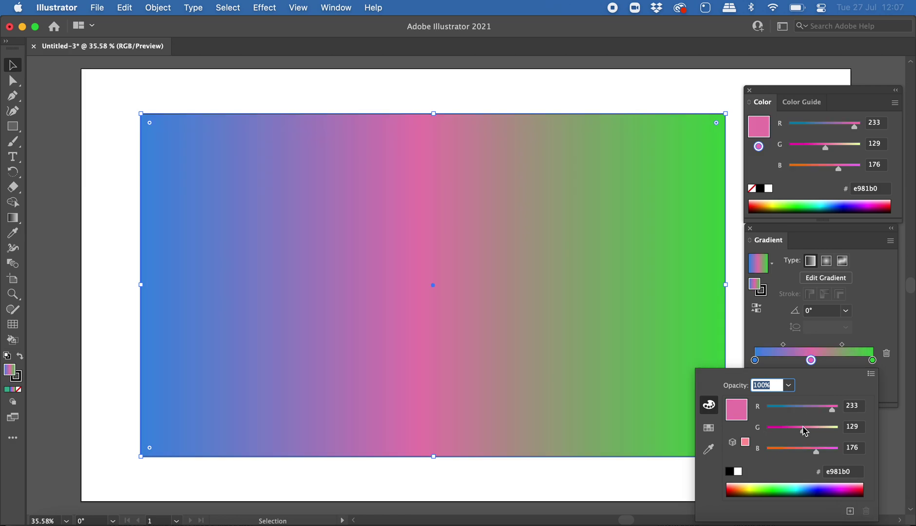
click(879, 325)
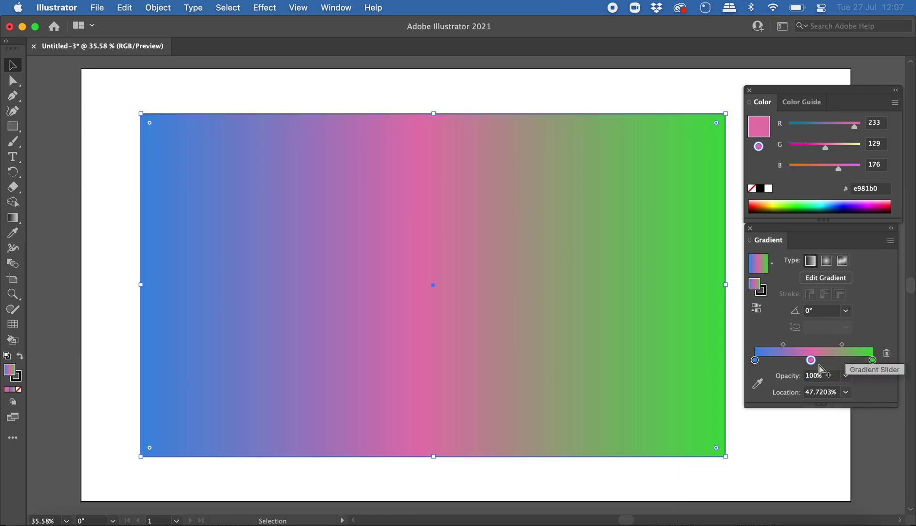
- Spread the gradient over five stops by adding two more and repositioning, with stops at about 29% and 80% around the central pink one
drag(811, 362, 788, 360)
click(800, 361)
click(848, 361)
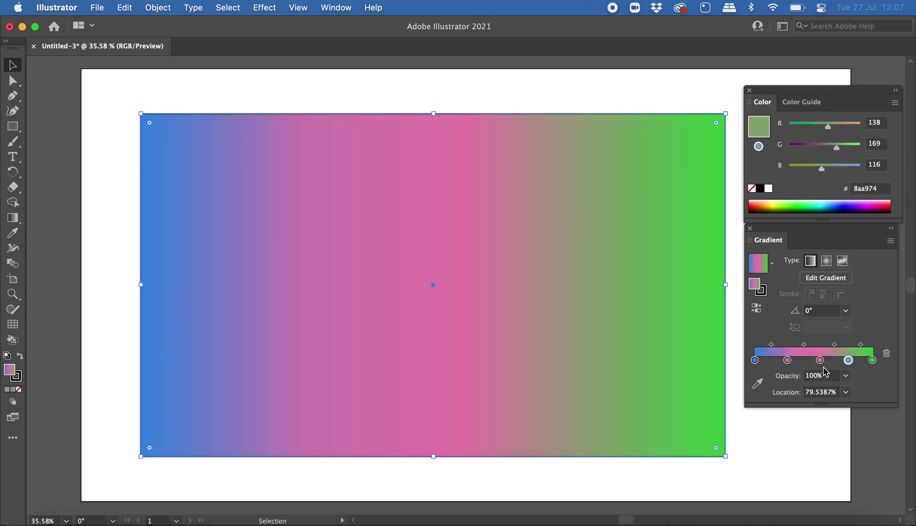
click(789, 363)
mouse_move(793, 367)
mouse_down()
mouse_move(781, 361)
mouse_move(789, 361)
mouse_up()
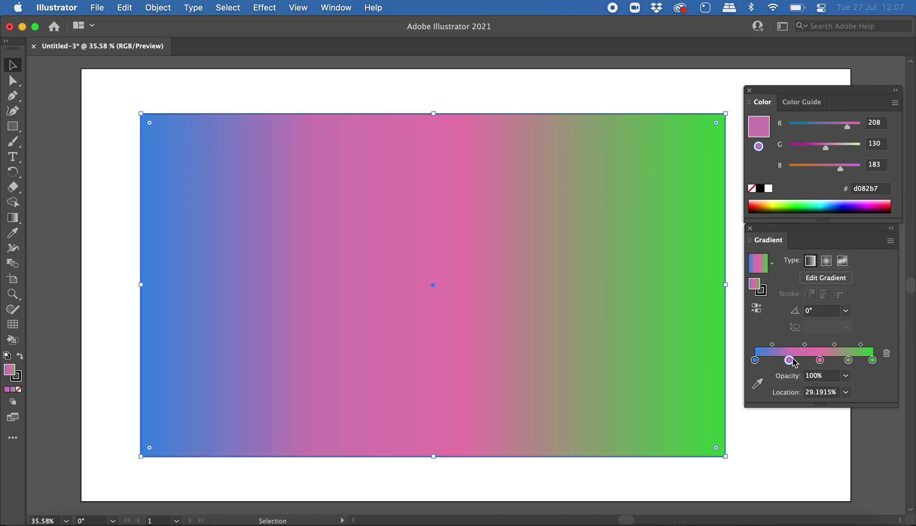
- Remove the three intermediate color stops from the linear gradient so only the blue and green end stops are left
drag(789, 360, 787, 418)
drag(849, 364, 848, 409)
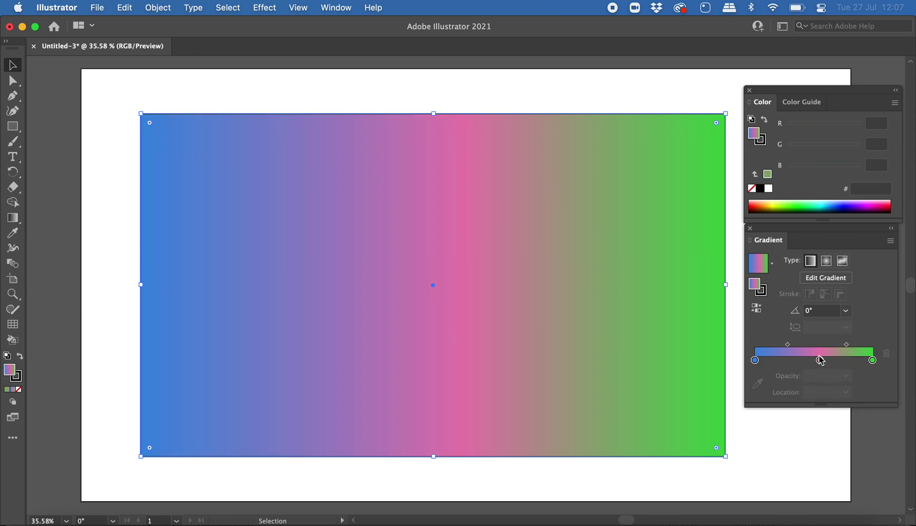
drag(819, 361, 817, 361)
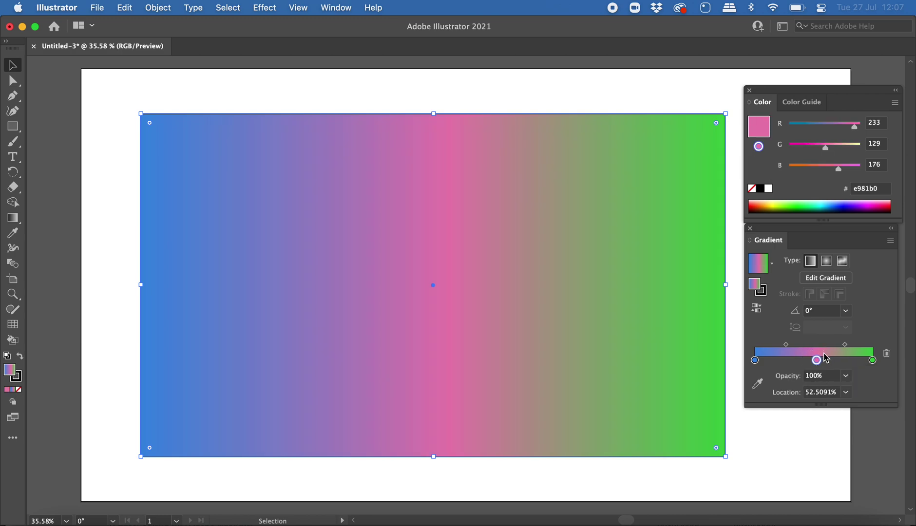
drag(817, 361, 818, 414)
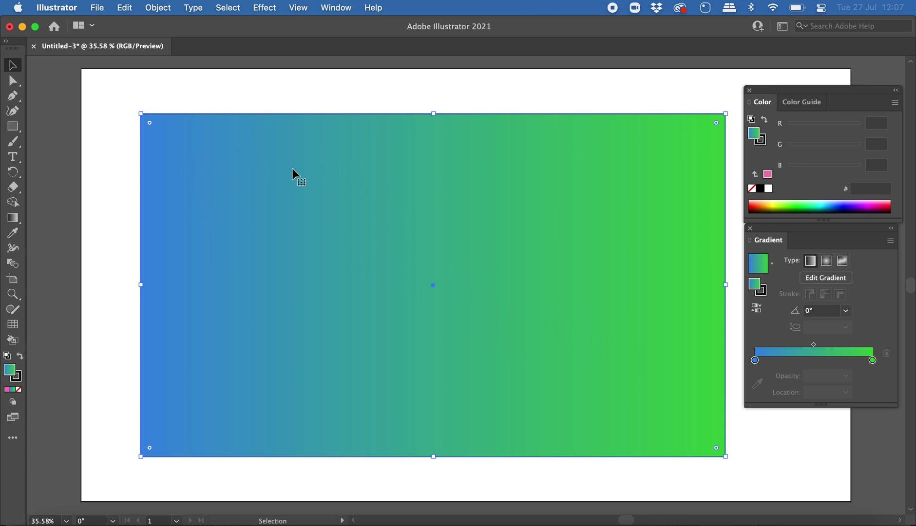
- Redraw the linear gradient across the rectangle in several directions with the Gradient tool, finishing diagonally from lower-left to upper-right at about 29°
click(13, 218)
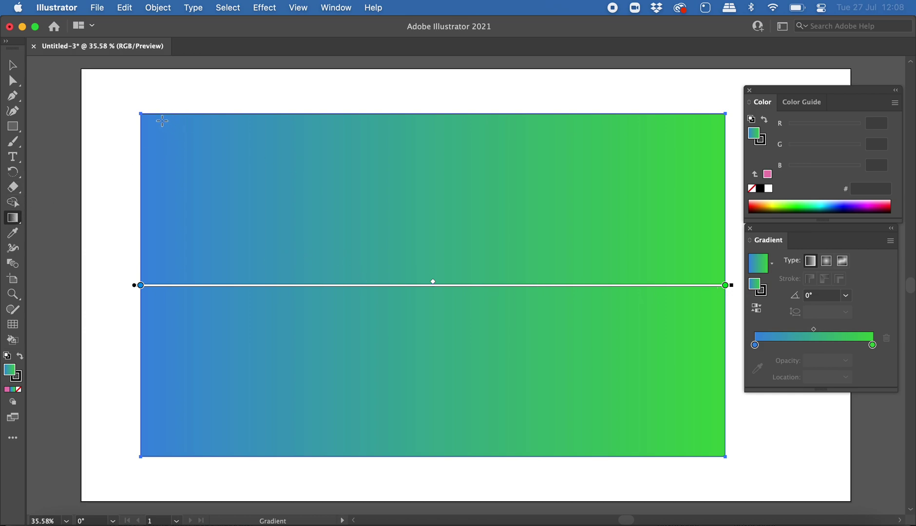
drag(162, 121, 700, 449)
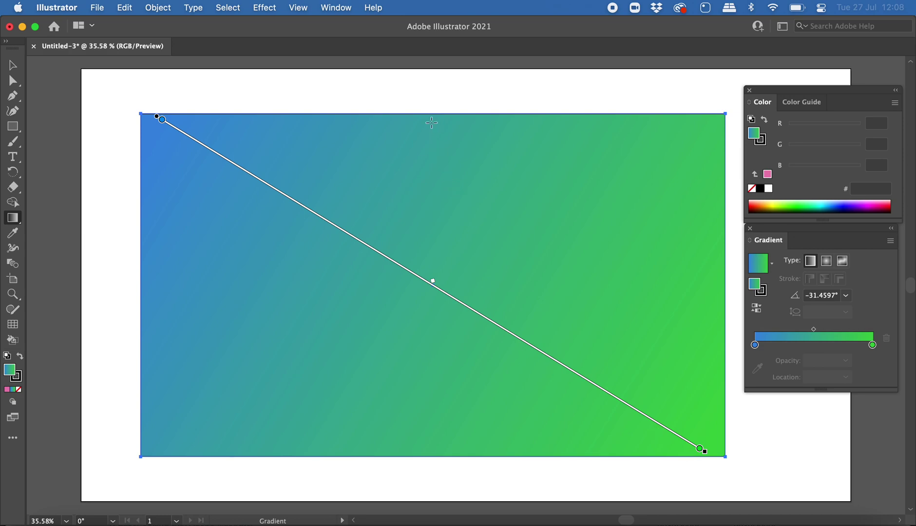
drag(429, 113, 453, 105)
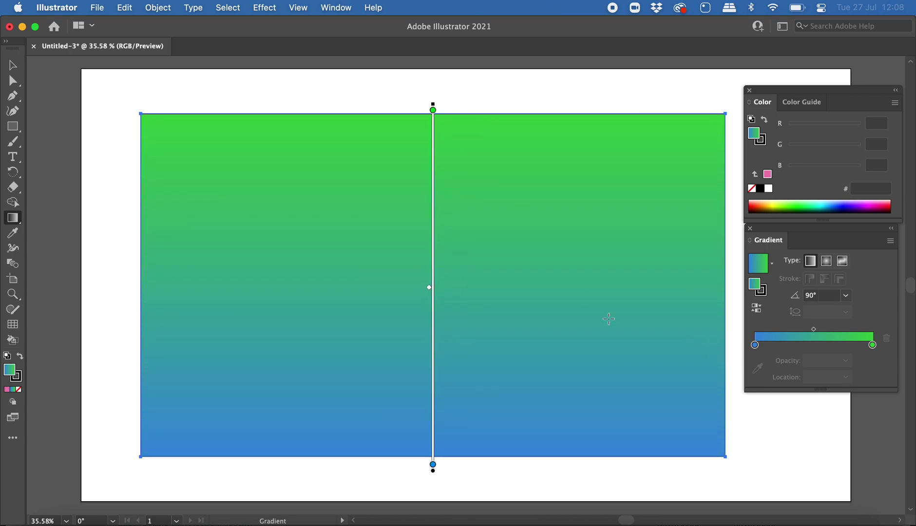
drag(724, 300, 133, 292)
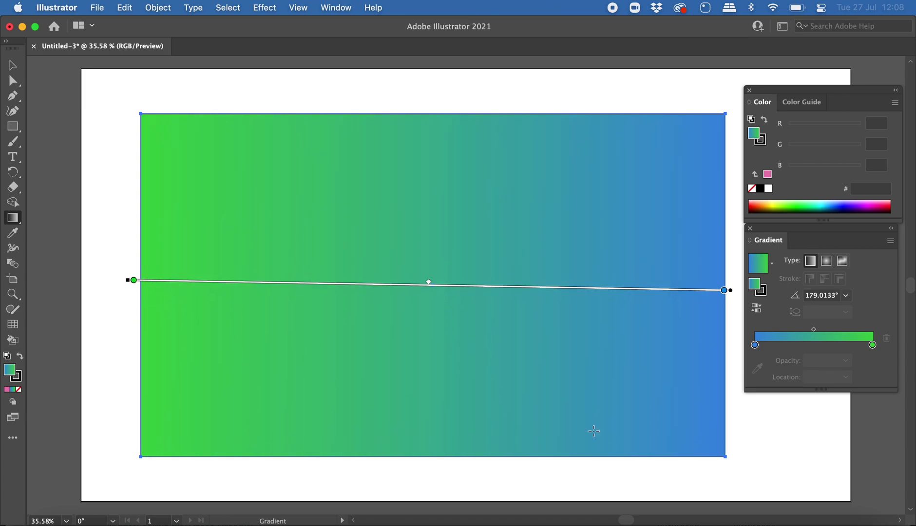
drag(691, 445, 157, 114)
drag(149, 437, 721, 123)
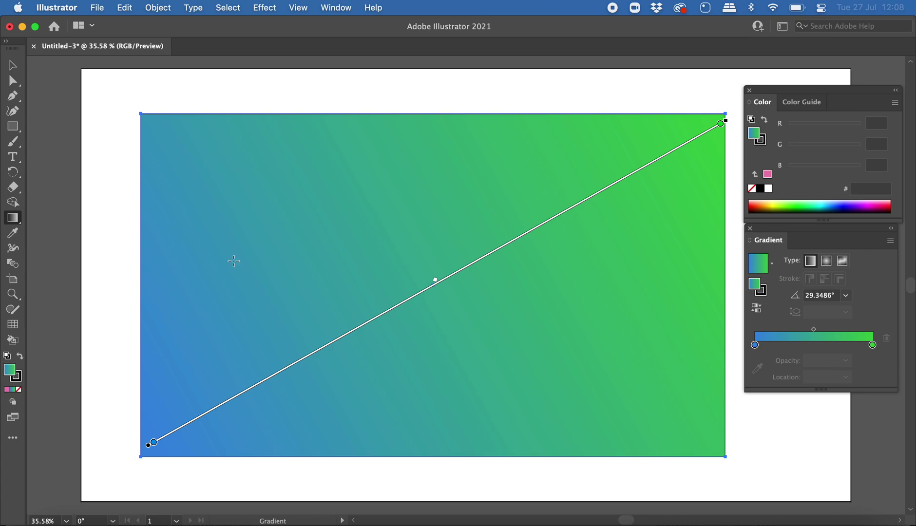
- Try different transition lengths by redrawing the linear gradient from past the rectangle's edges down to a short span inside it
drag(131, 277, 901, 278)
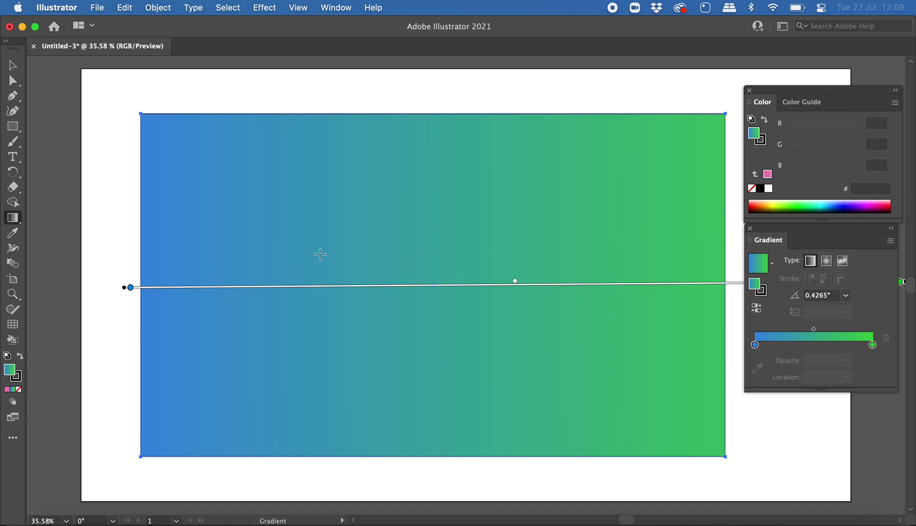
mouse_move(243, 254)
mouse_down()
mouse_move(544, 256)
mouse_move(340, 255)
mouse_move(330, 245)
mouse_move(343, 252)
mouse_up()
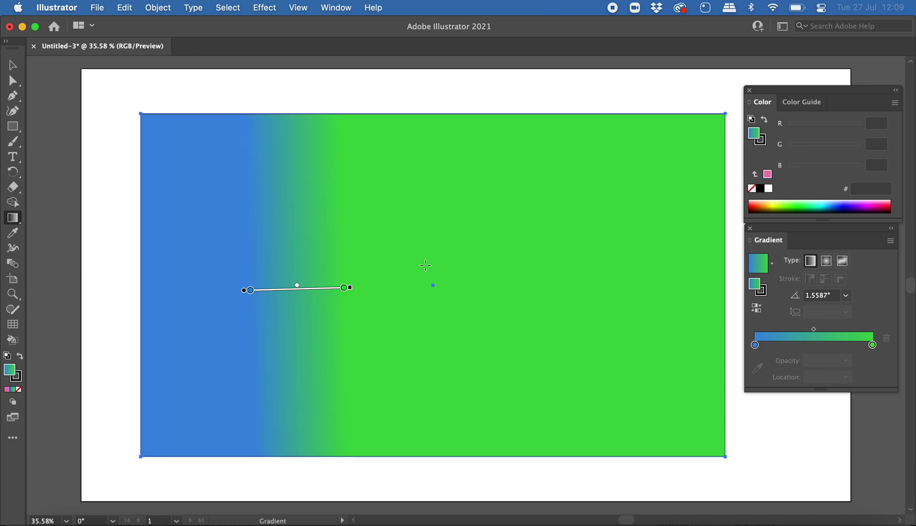
drag(272, 239, 518, 258)
drag(141, 281, 725, 276)
- Run the linear gradient vertically at -90°, from blue at the rectangle's top edge to green at its bottom edge, and reselect the rectangle
drag(466, 106, 476, 265)
scroll(518, 265, up, 5)
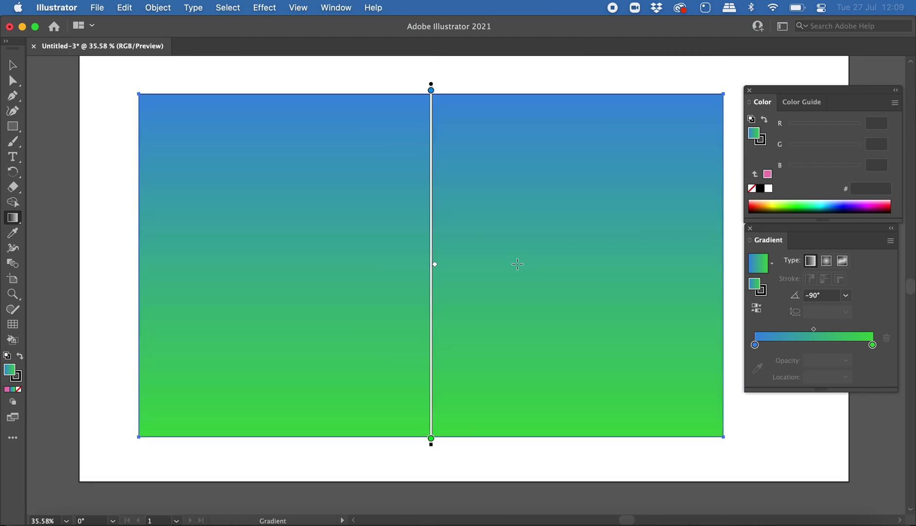
click(12, 65)
click(88, 134)
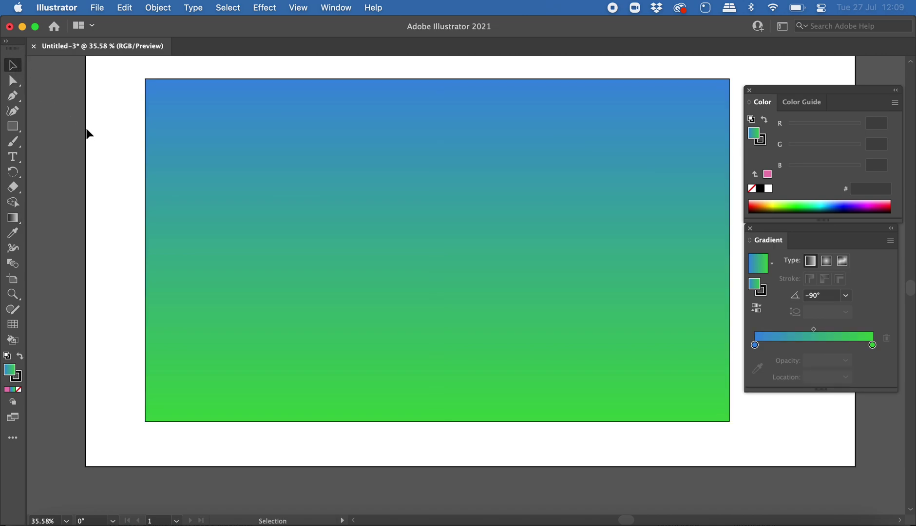
click(315, 215)
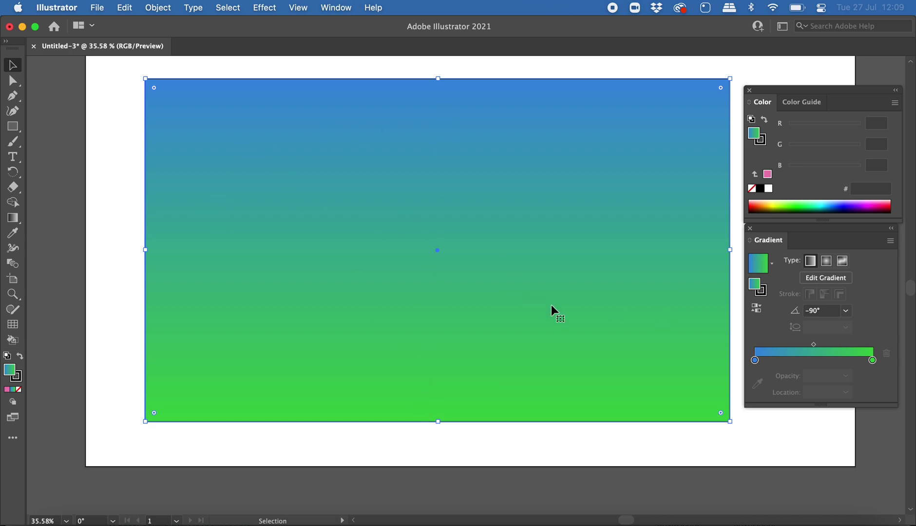
- Make the gradient radial and redraw its center and radius several times, ending at about -127.6° from near the rectangle's center past its bottom edge
click(827, 261)
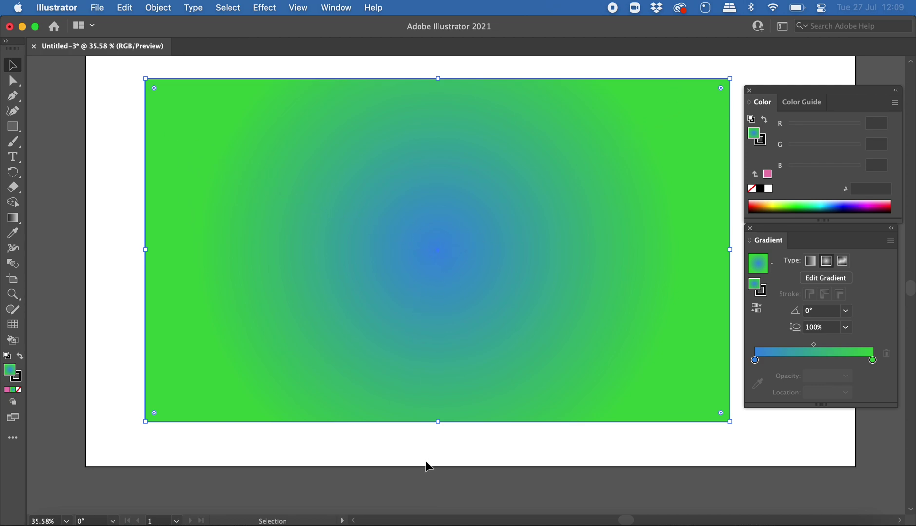
click(14, 219)
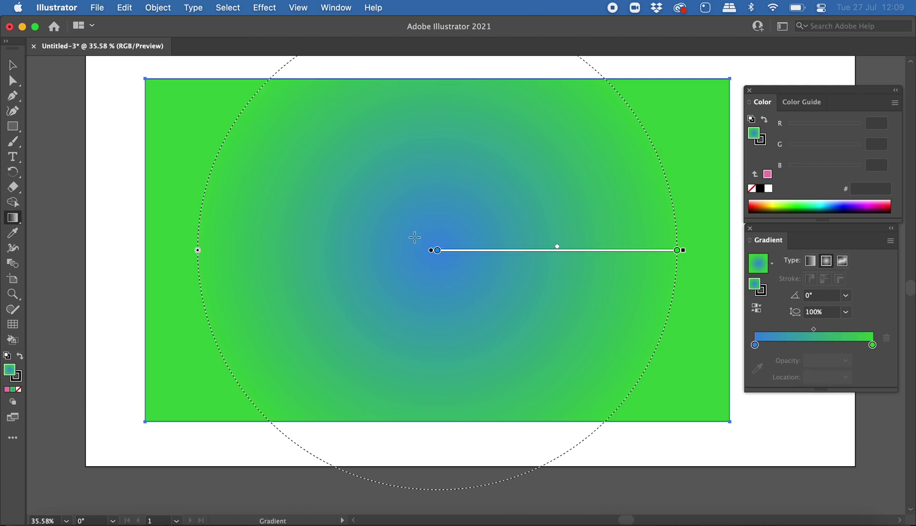
drag(437, 269, 80, 91)
drag(464, 260, 353, 199)
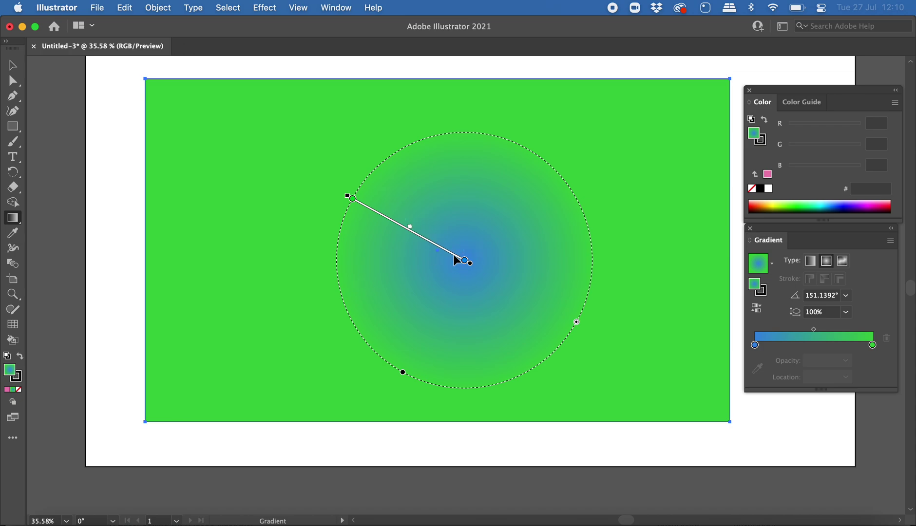
drag(382, 291, 168, 174)
drag(514, 263, 687, 121)
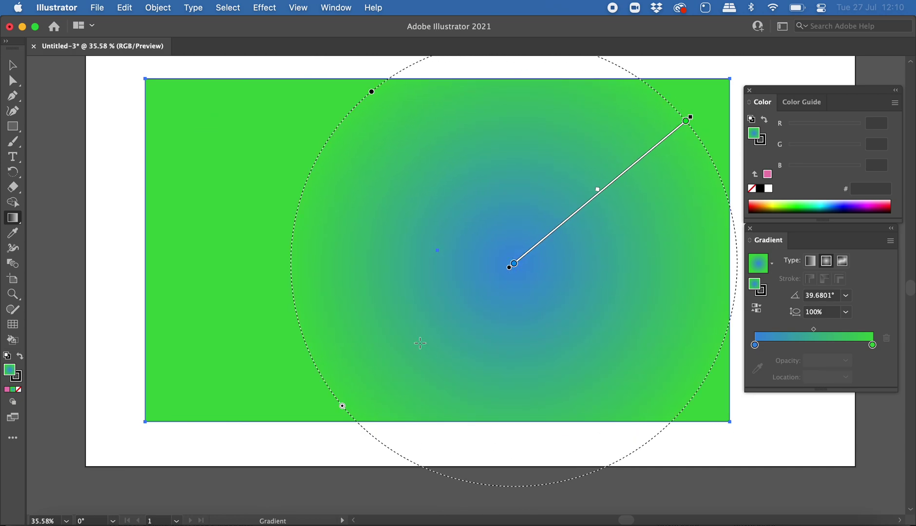
drag(363, 191, 501, 296)
drag(473, 225, 288, 463)
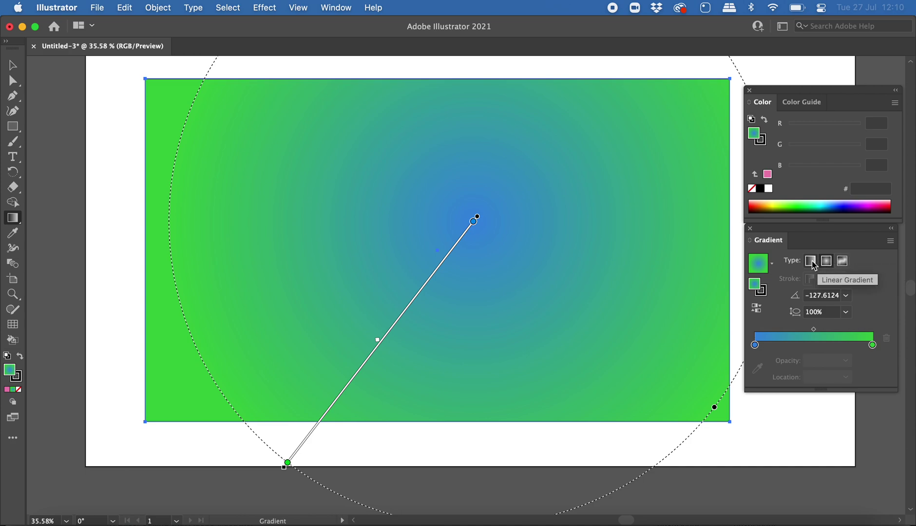
- Switch the fill to a freeform gradient drawn with points and move its four corner color points inward toward the rectangle's center
click(843, 262)
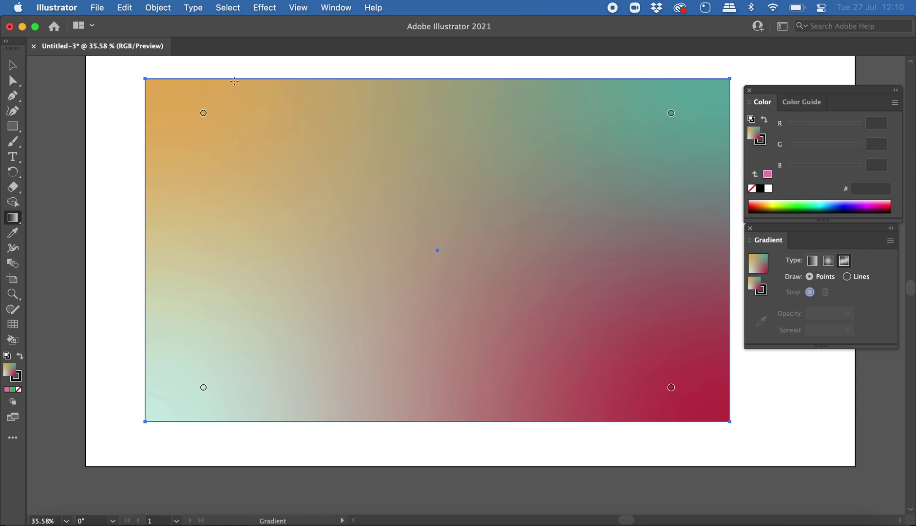
drag(203, 114, 295, 167)
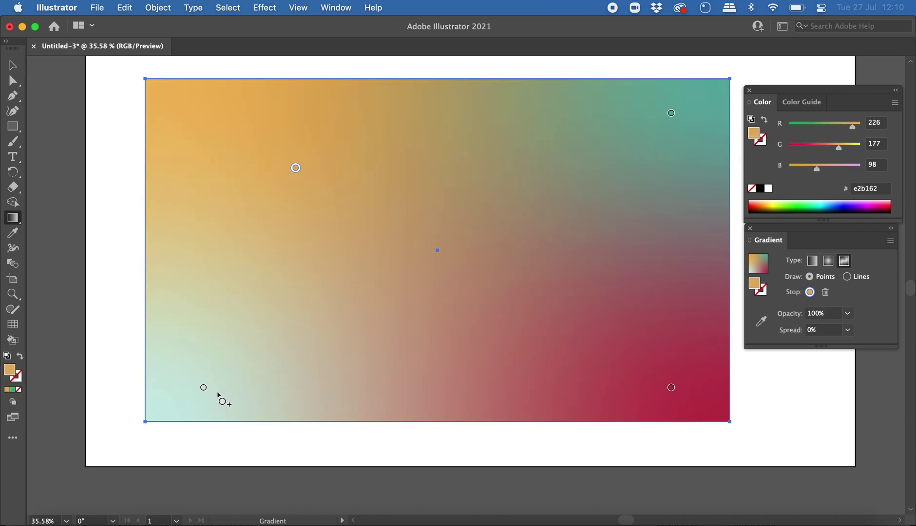
drag(203, 389, 320, 307)
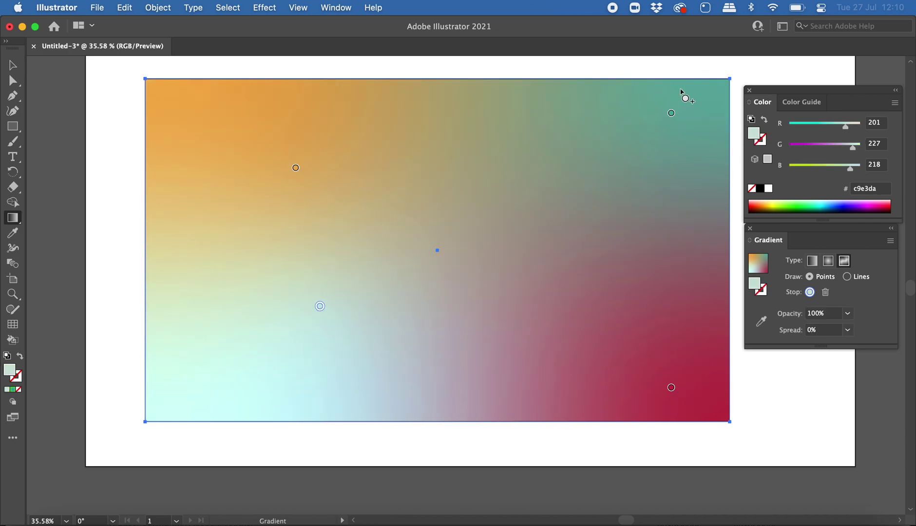
drag(671, 115, 605, 210)
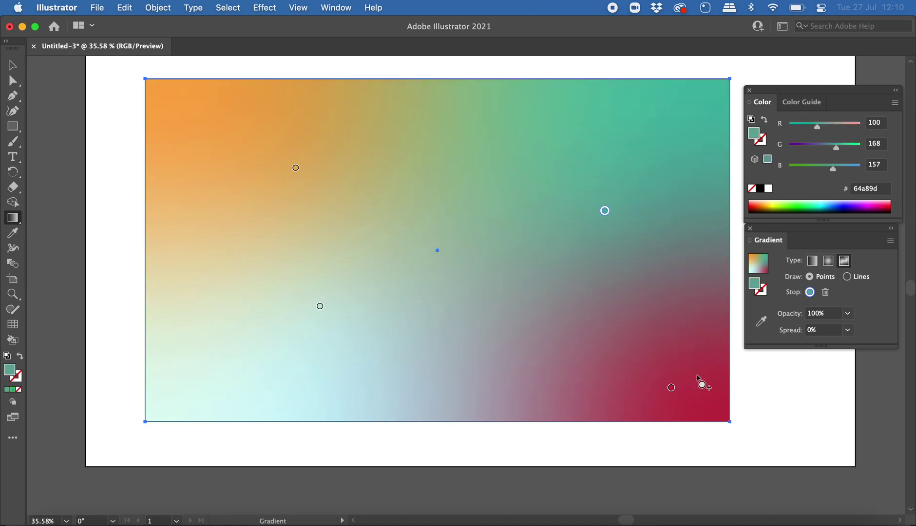
drag(659, 383, 636, 361)
- Delete the pale mint and orange color points from the freeform gradient, moving each one outward before removing it
drag(320, 306, 272, 327)
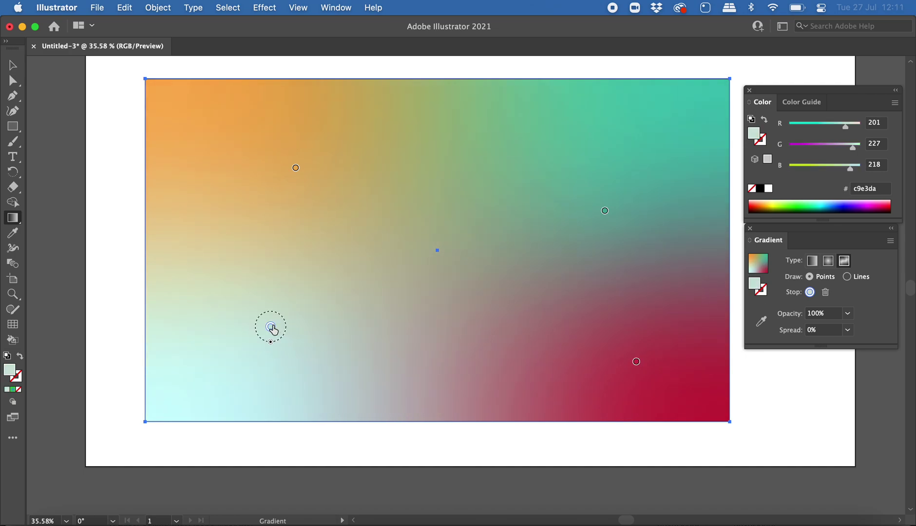
key(Delete)
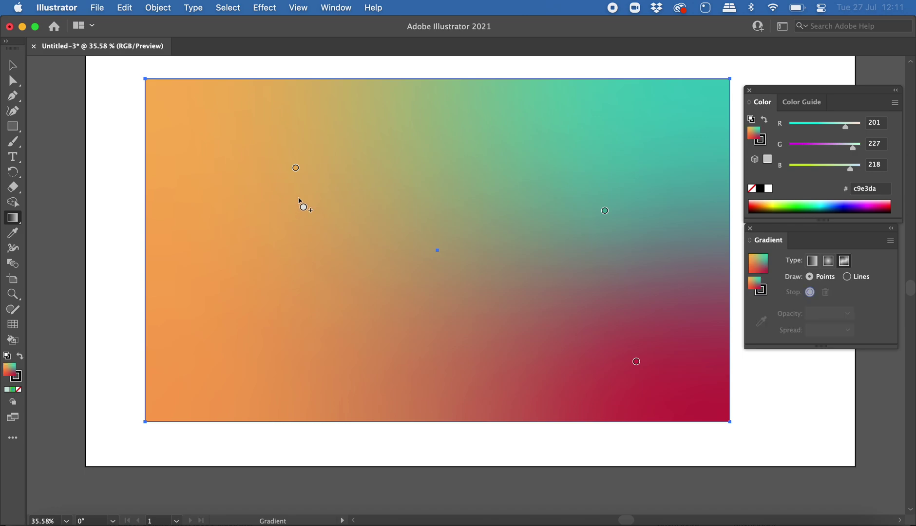
drag(296, 169, 222, 177)
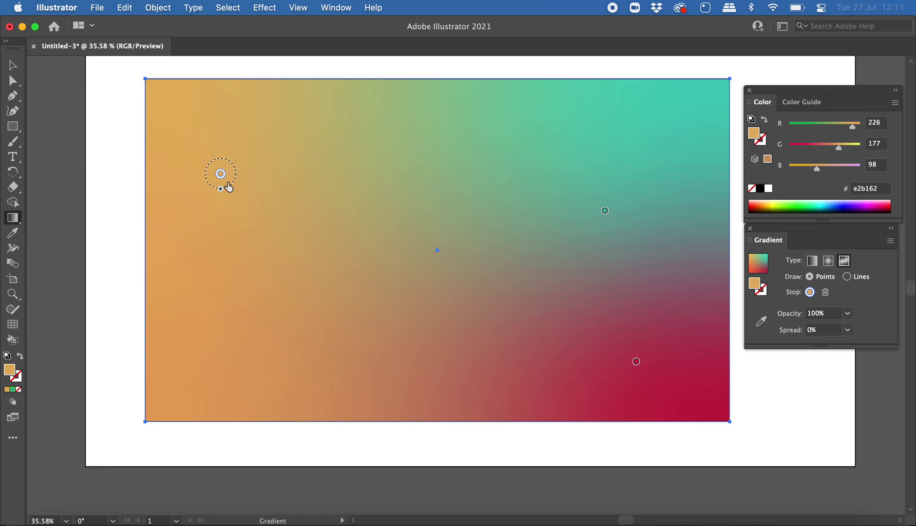
key(Delete)
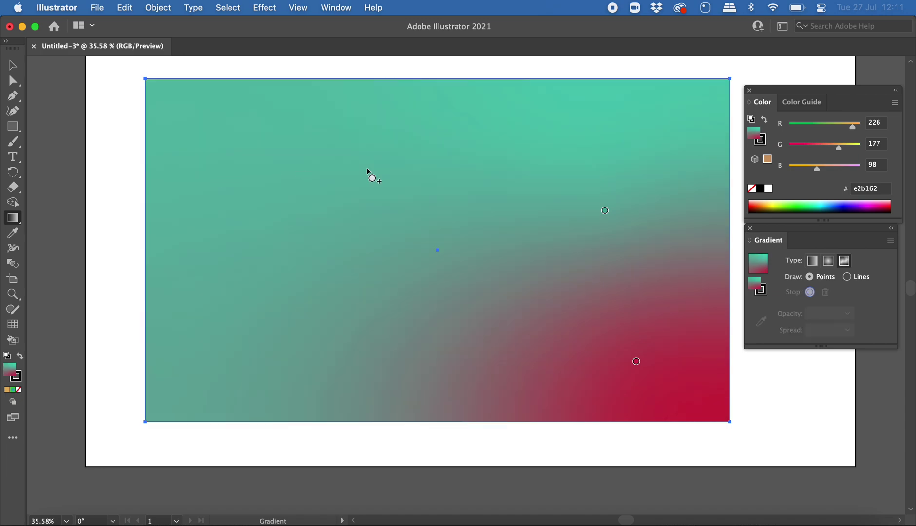
- Move the teal color point to the rectangle's left side and the red point near its upper-right corner
drag(605, 213, 276, 181)
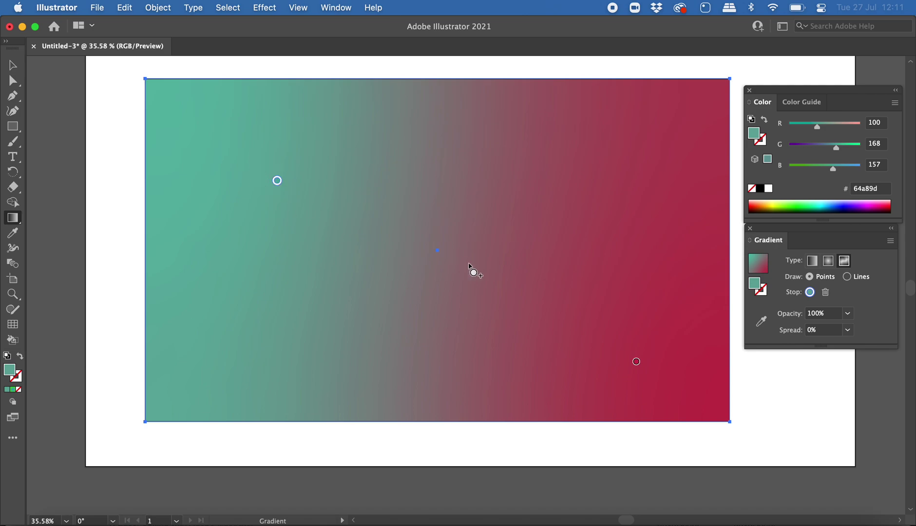
drag(636, 363, 634, 117)
drag(277, 180, 248, 278)
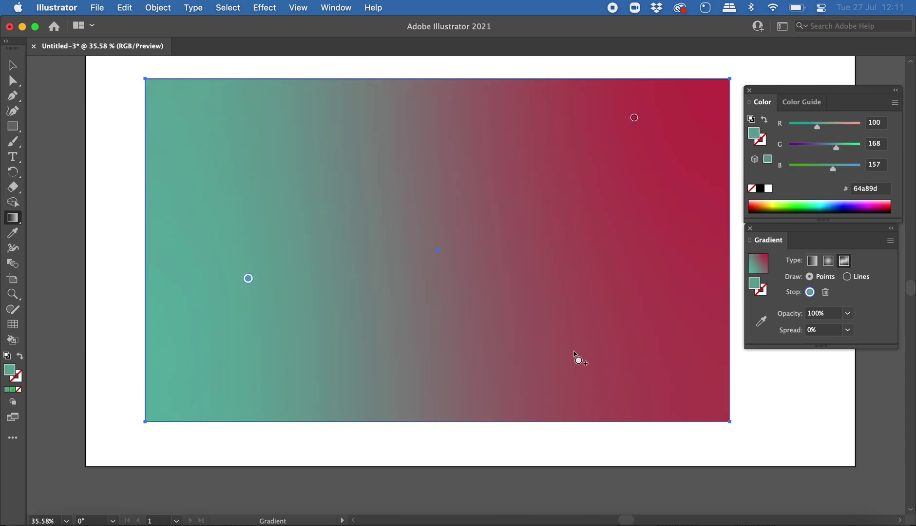
- Add a color point in the rectangle's lower-right area and color it dark blue, R 0, G 12, B 191 (000cbf)
click(577, 355)
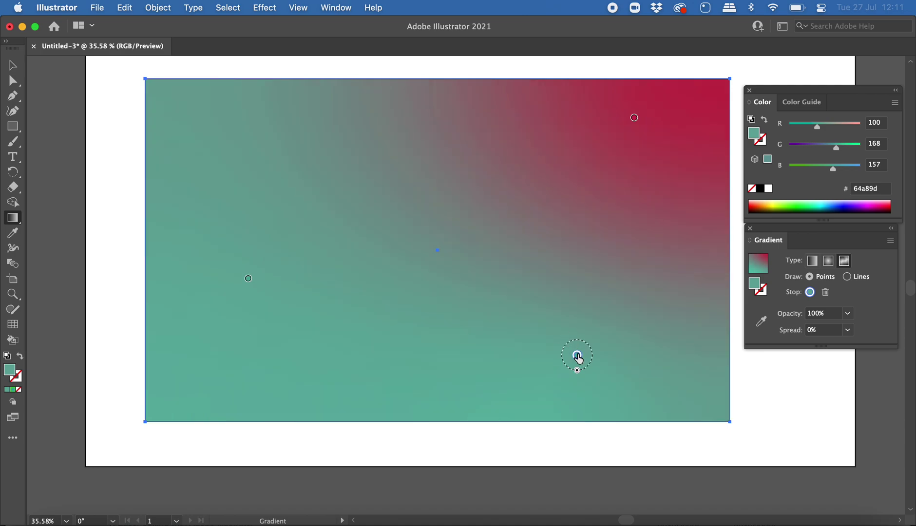
double_click(577, 356)
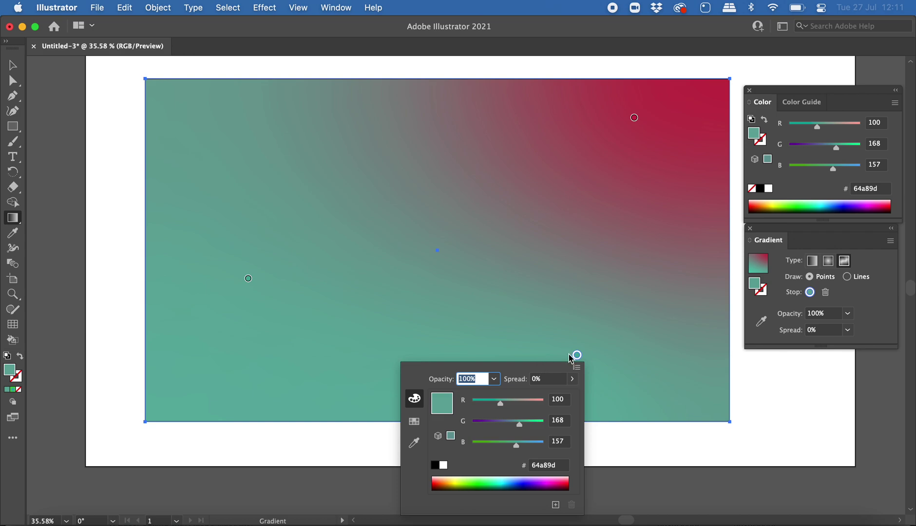
click(522, 484)
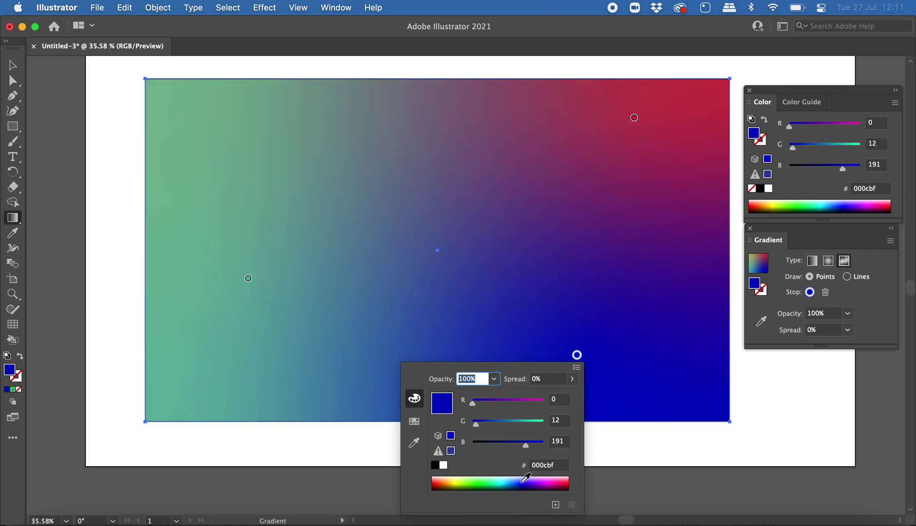
key(Escape)
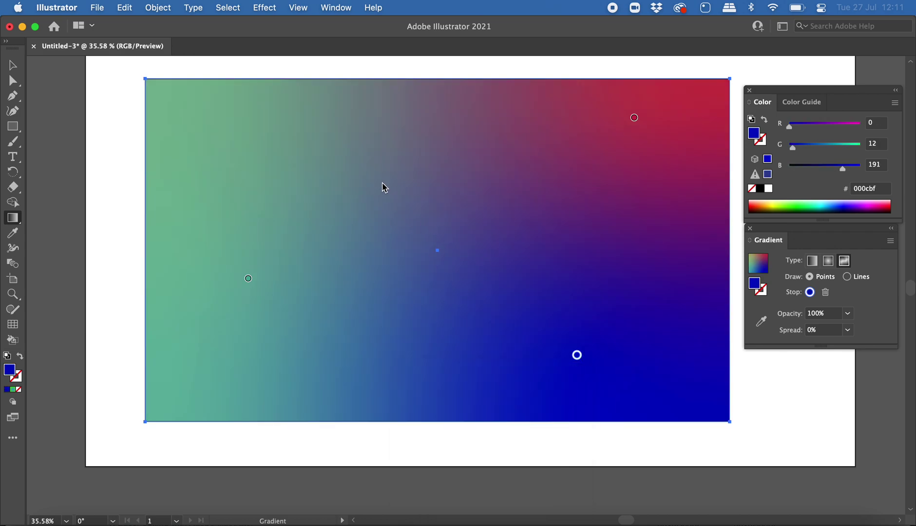
- Add a color point in the rectangle's upper middle area and color it yellow-green, R 214, G 255, B 21 (d6ff15)
click(380, 145)
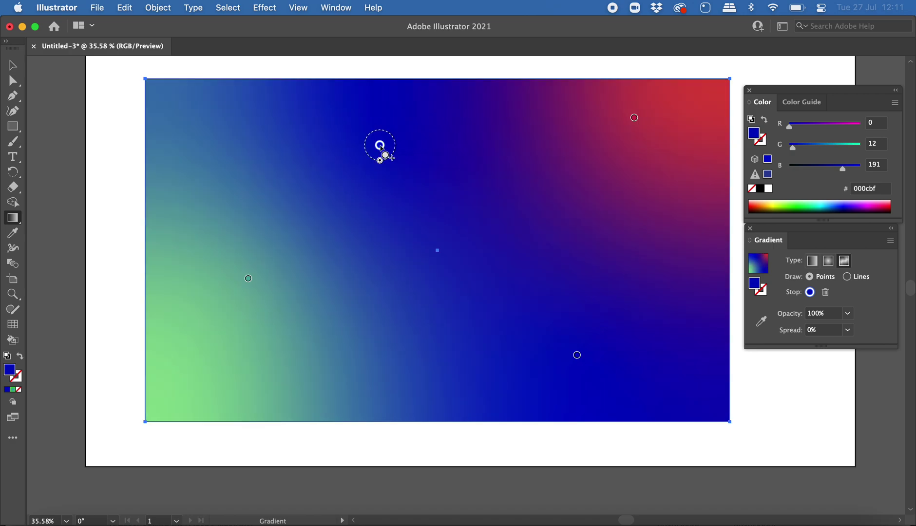
double_click(380, 145)
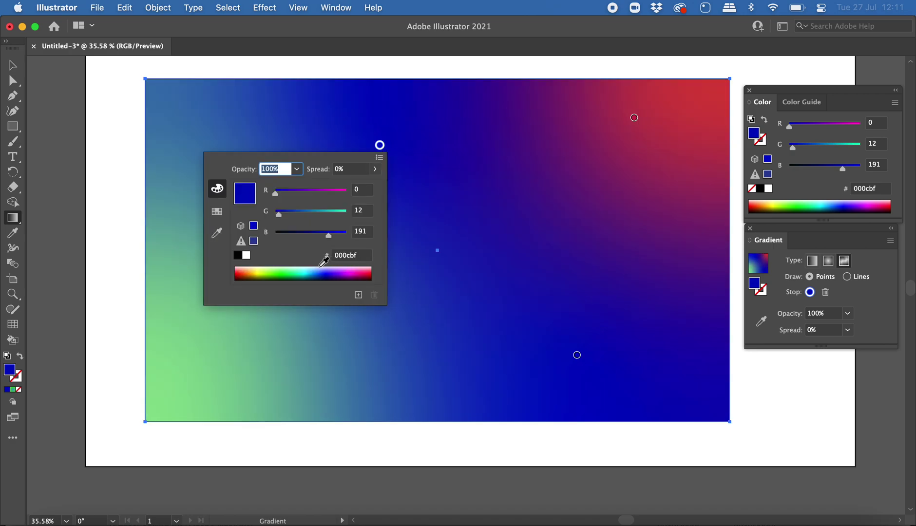
click(264, 269)
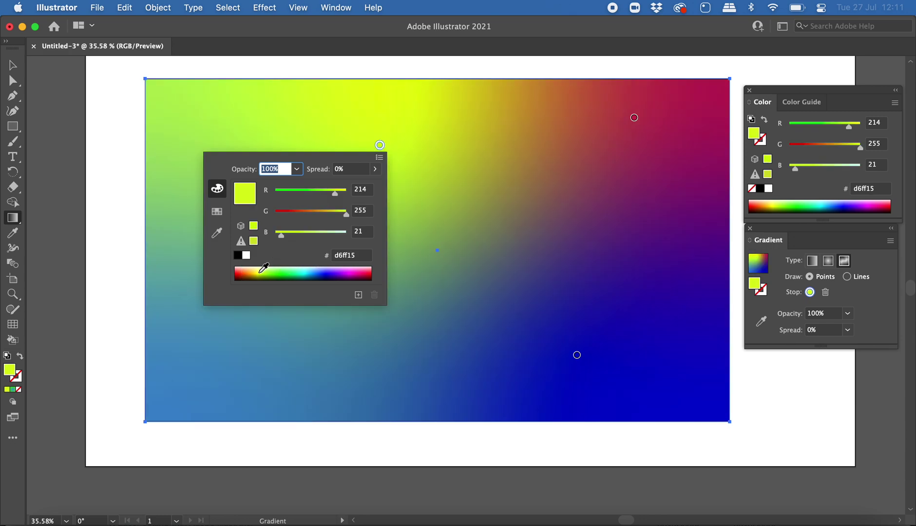
- Move the teal color point down into the rectangle's lower-left area and the yellow-green point to its upper-left area
click(382, 76)
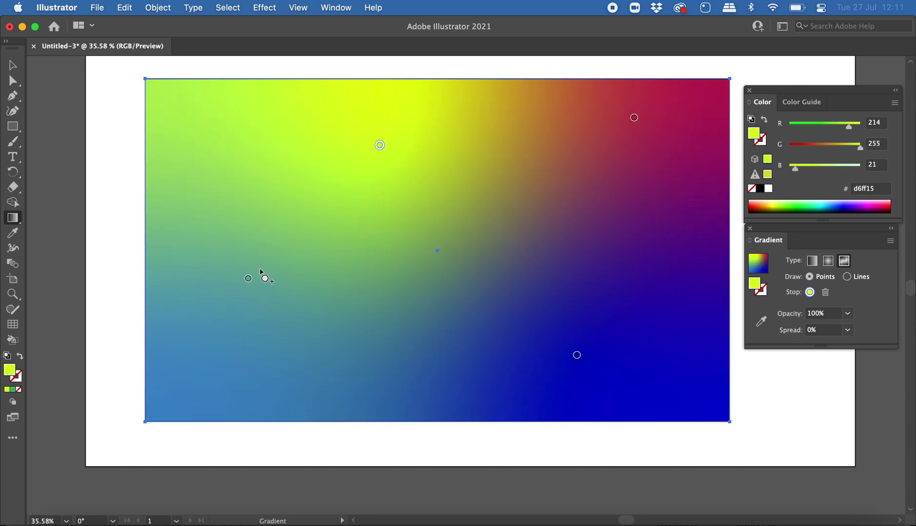
click(233, 309)
drag(232, 321, 229, 343)
drag(381, 151, 273, 137)
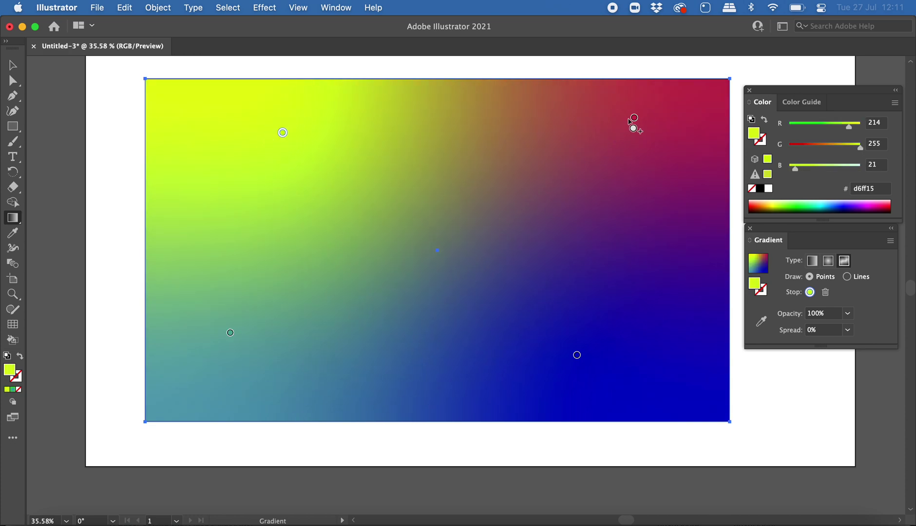
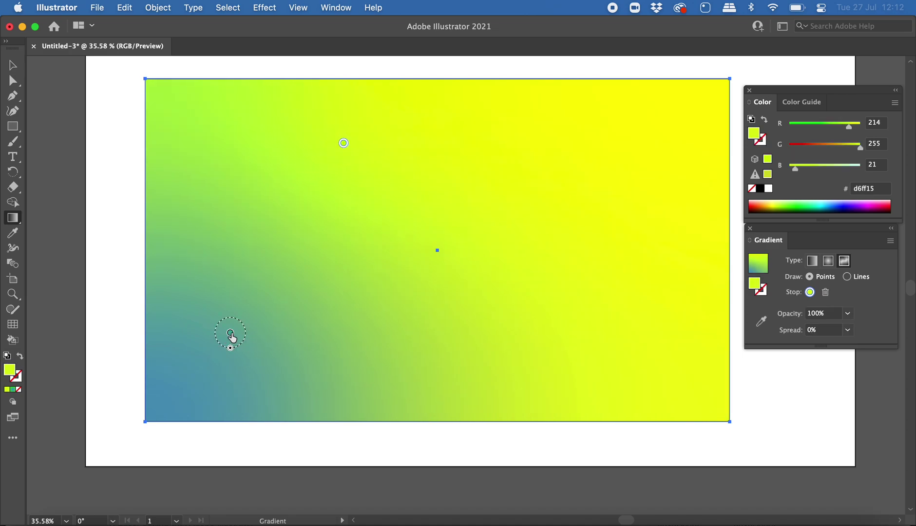
- Recolor the lower-left color point blue, R 42, G 133, B 255 (2a85ff), and the upper point cyan, R 0, G 223, B 233 (00dfe9)
double_click(230, 334)
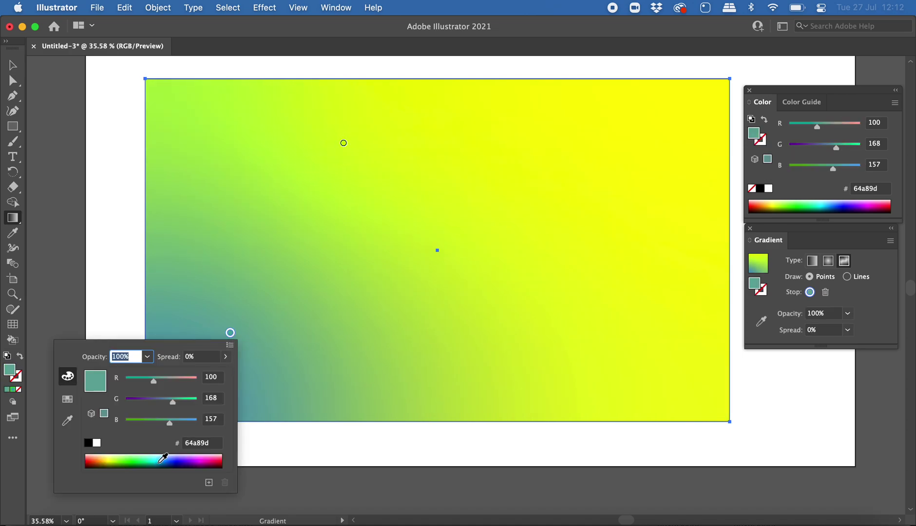
drag(176, 457, 169, 455)
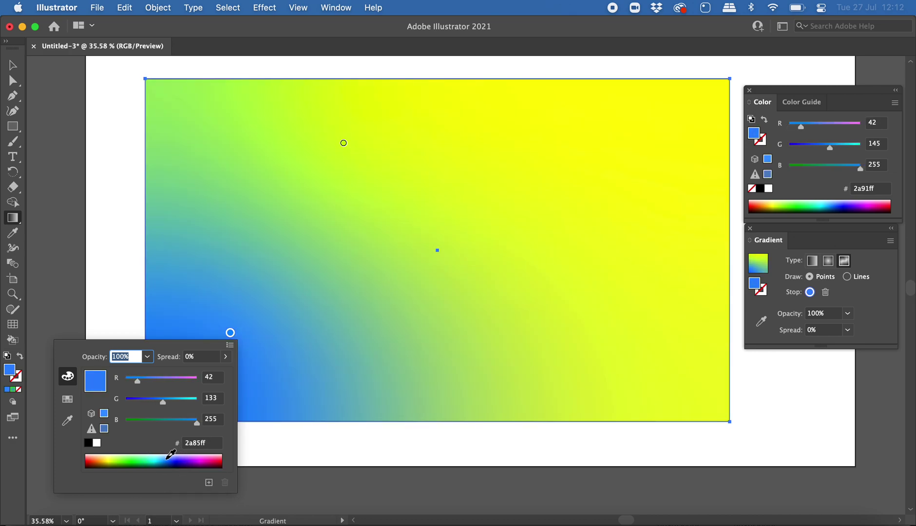
click(343, 144)
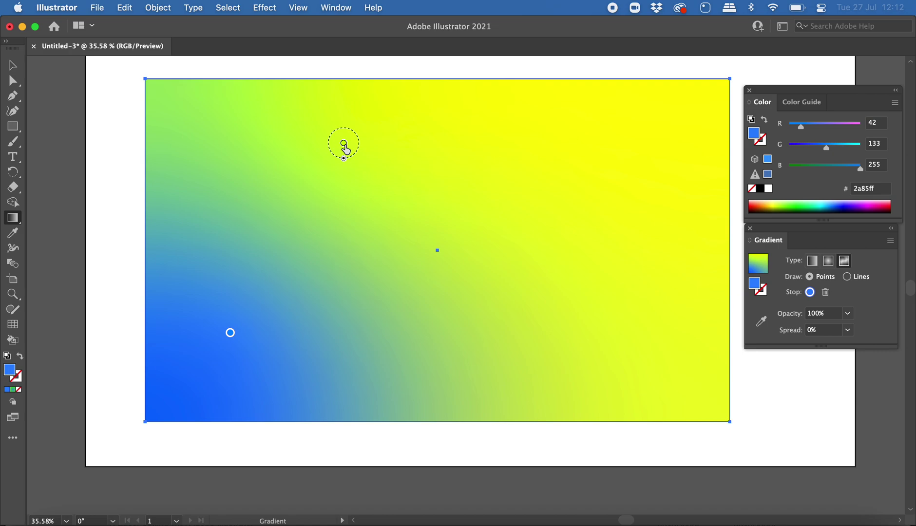
double_click(344, 144)
drag(269, 267, 272, 266)
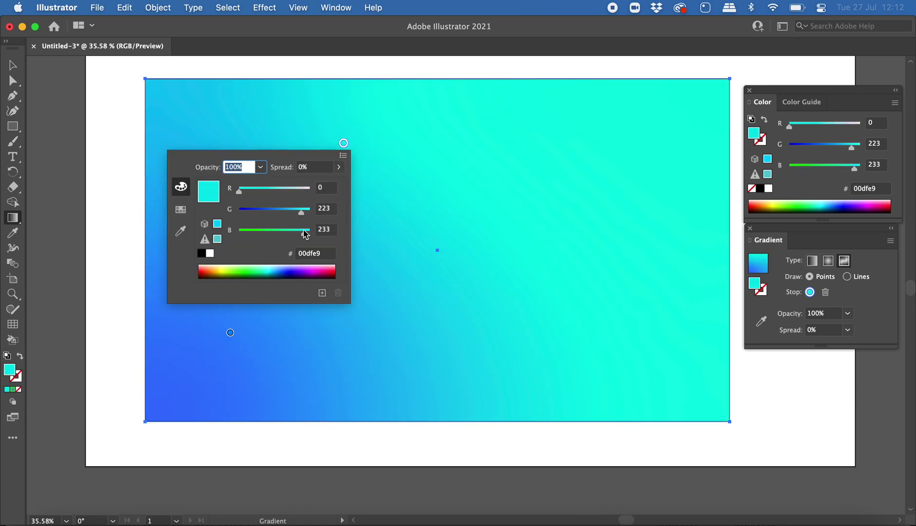
key(Escape)
- Add two blue color points, one in the lower middle colored 0071e9 and one in the right half colored 007de9
click(230, 334)
double_click(432, 325)
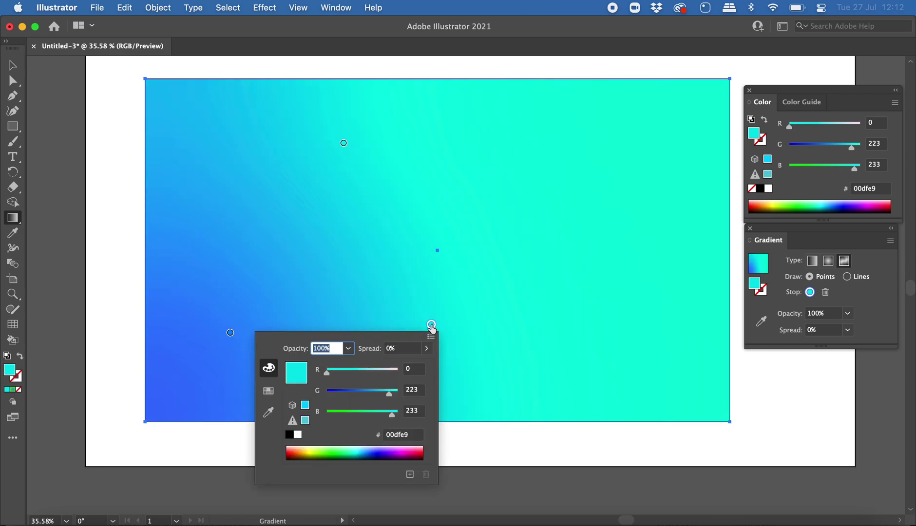
drag(342, 394, 358, 394)
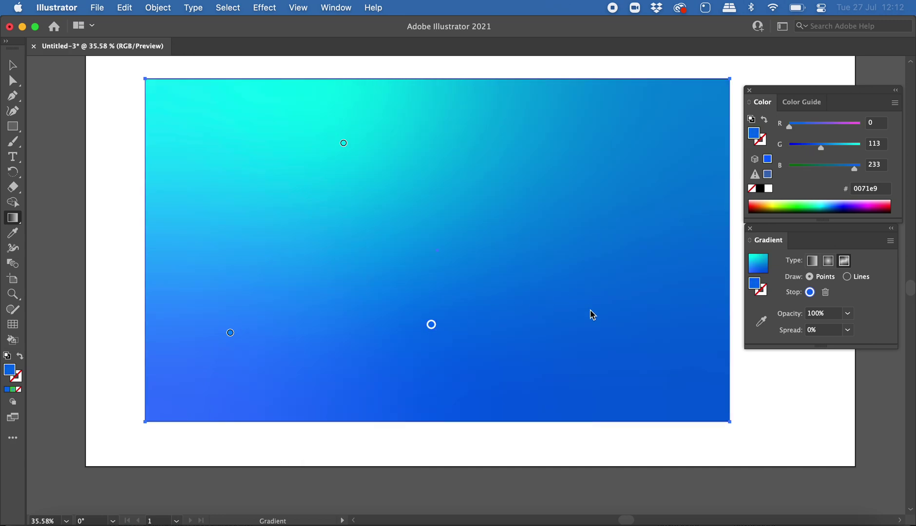
double_click(605, 249)
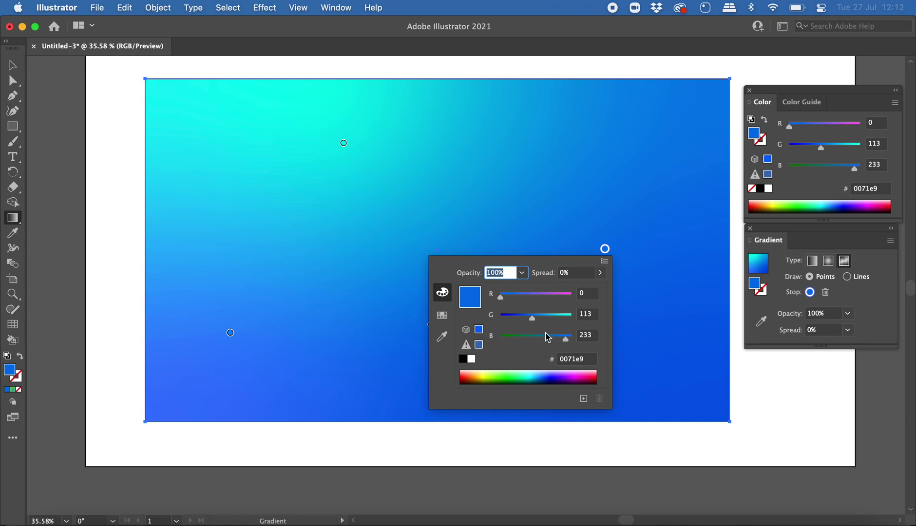
drag(521, 319, 535, 319)
click(554, 226)
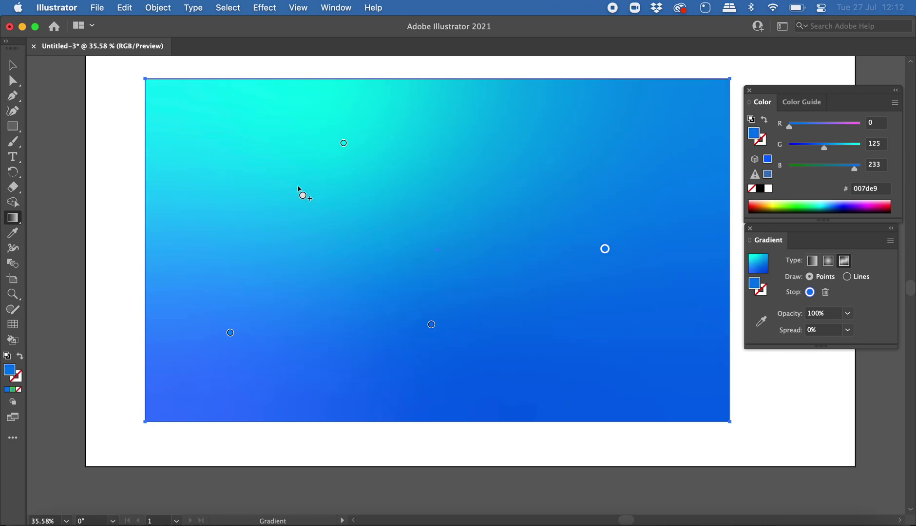
- Recolor the upper cyan color point pale blue, R 160, G 223, B 233 (a0dfe9)
double_click(343, 144)
click(344, 144)
double_click(344, 143)
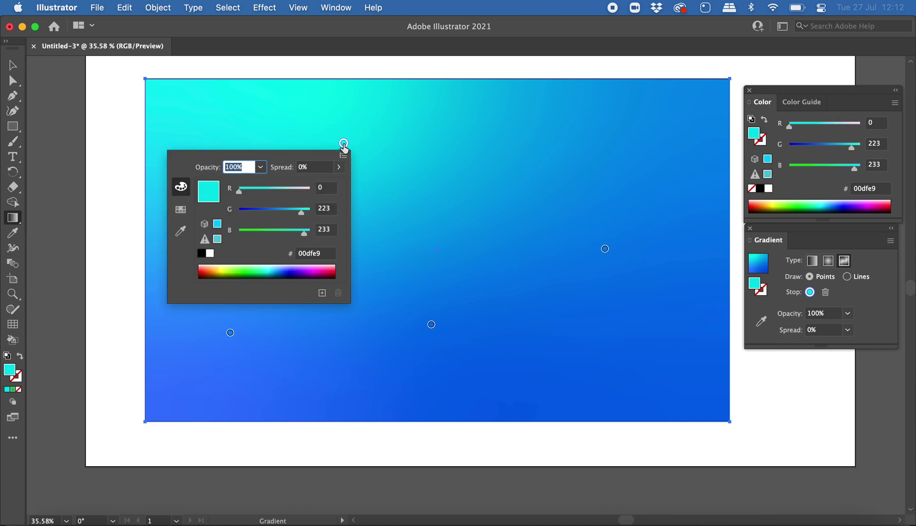
drag(292, 196, 286, 194)
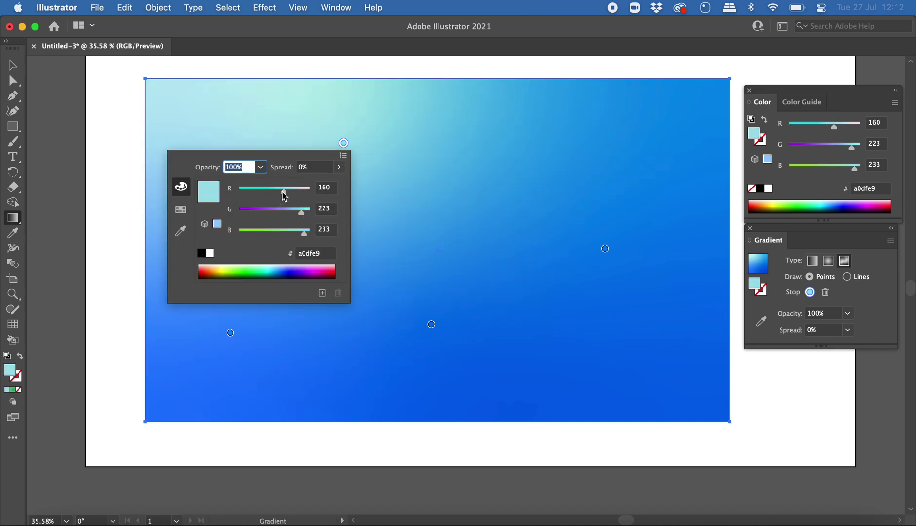
- Move the three blue color points upward, placing them at about the rectangle's mid-height or slightly above
drag(432, 325, 385, 235)
drag(231, 332, 209, 253)
drag(604, 248, 576, 201)
drag(211, 253, 239, 205)
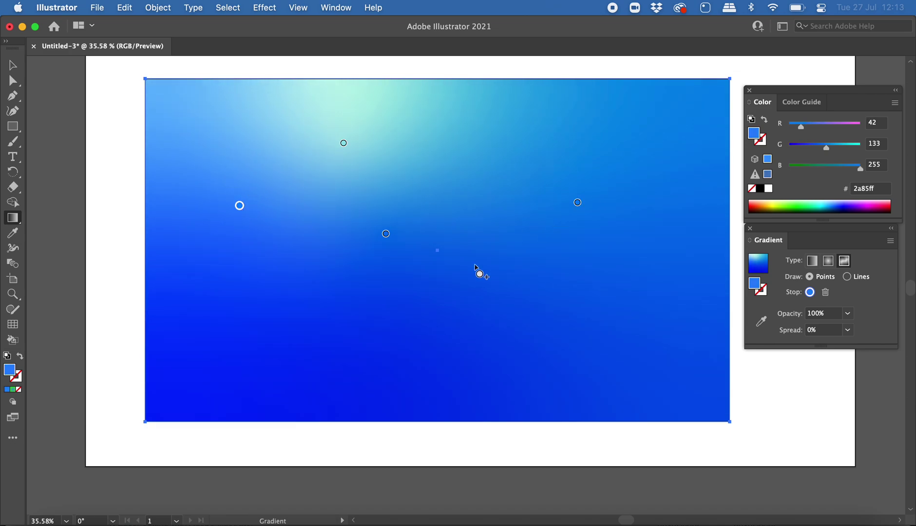
- Darken the right-hand blue color point to R 0, G 108, B 233 (006ce9)
double_click(577, 202)
drag(509, 272, 505, 275)
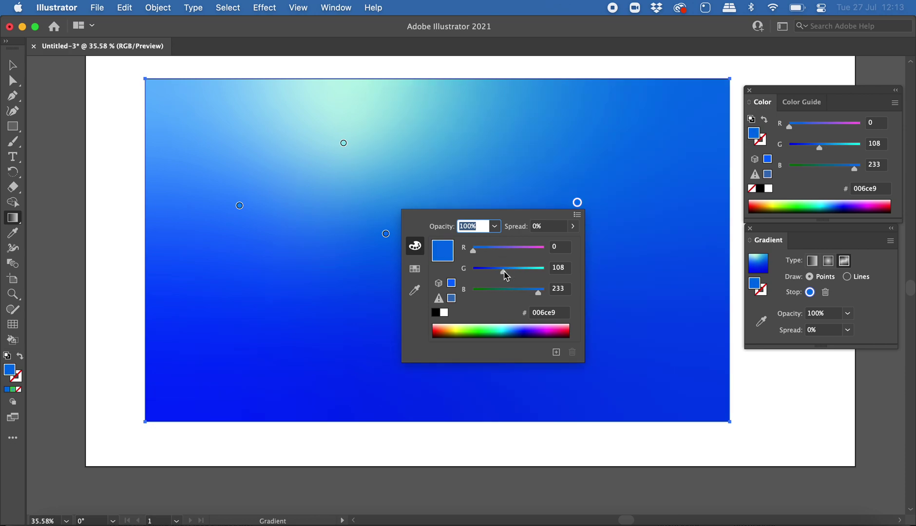
click(532, 173)
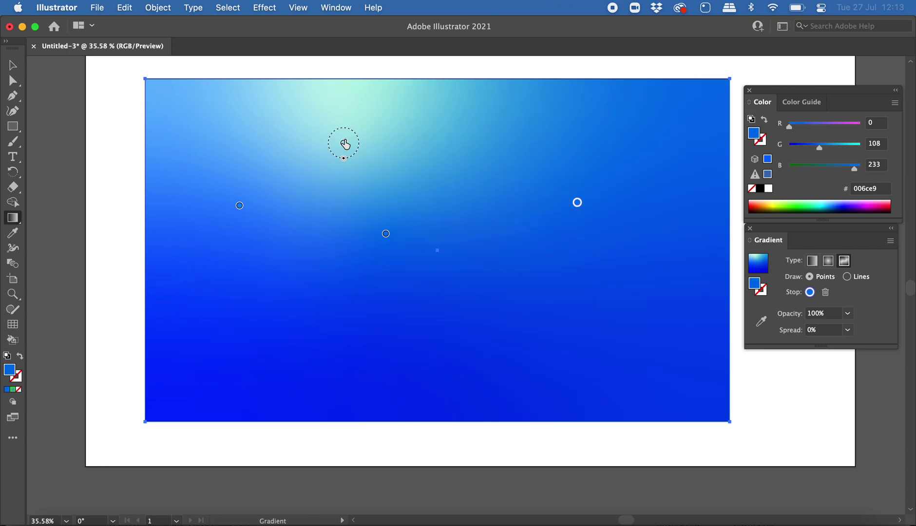
- Add a second pale blue color point on the rectangle's left edge and move the original pale point to the upper-right area
drag(343, 143, 442, 140)
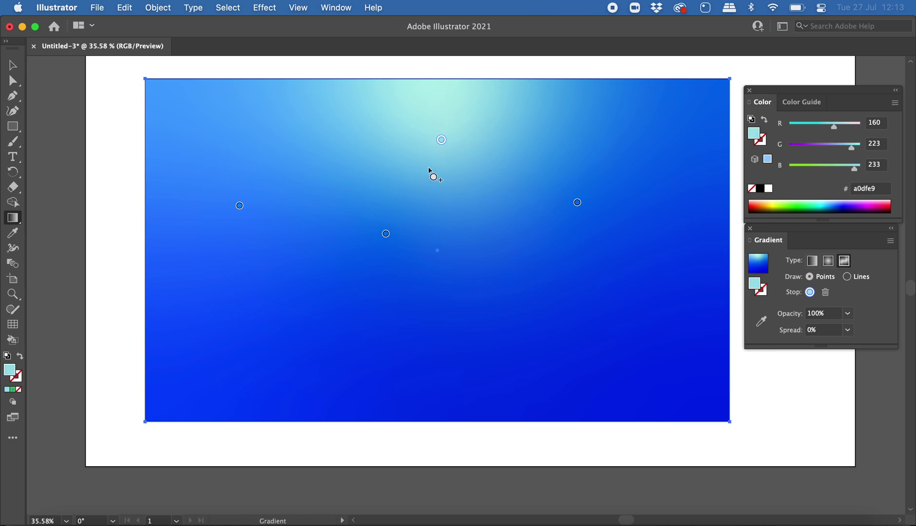
click(500, 254)
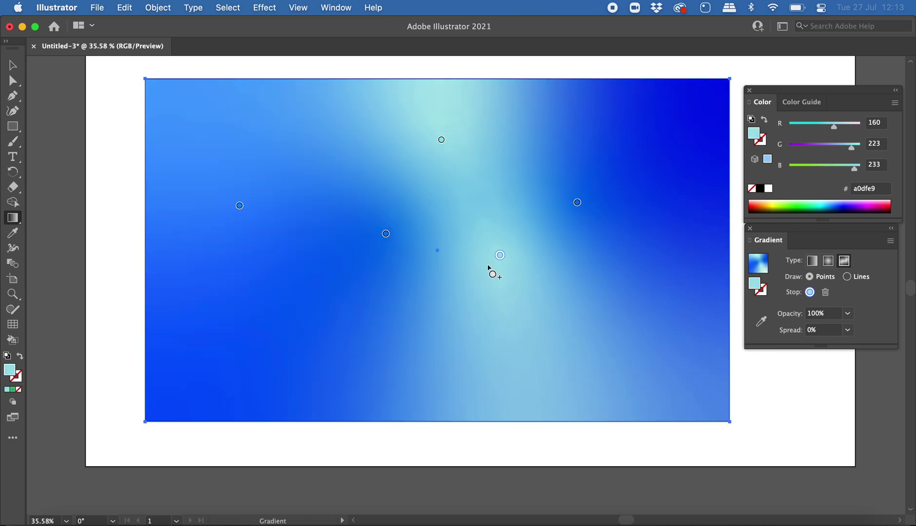
drag(500, 254, 144, 172)
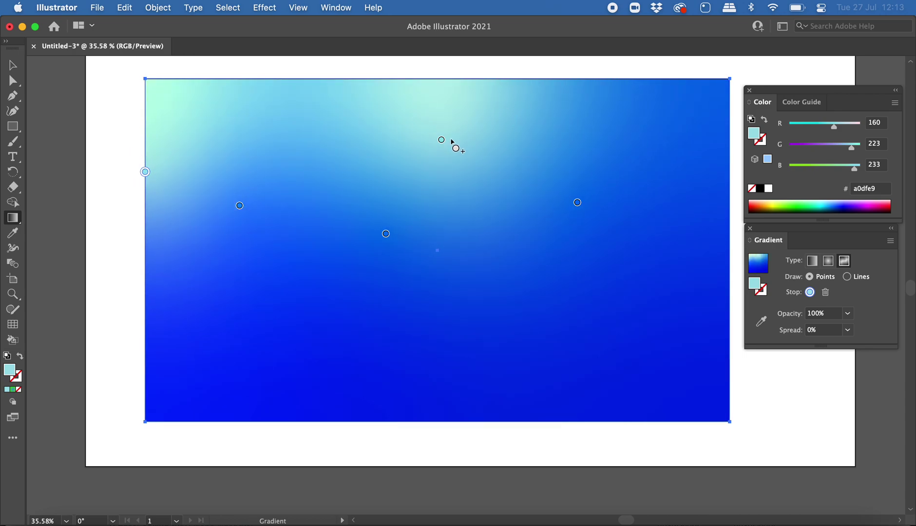
drag(442, 140, 604, 142)
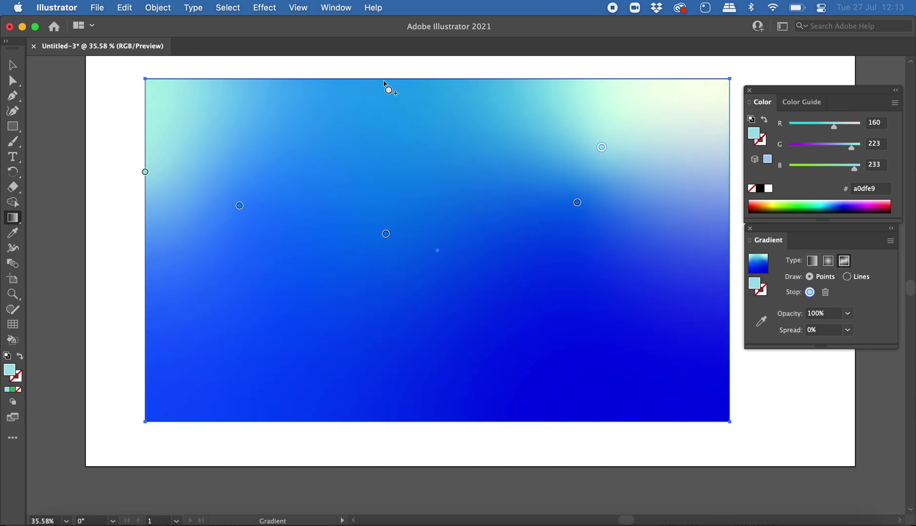
click(13, 65)
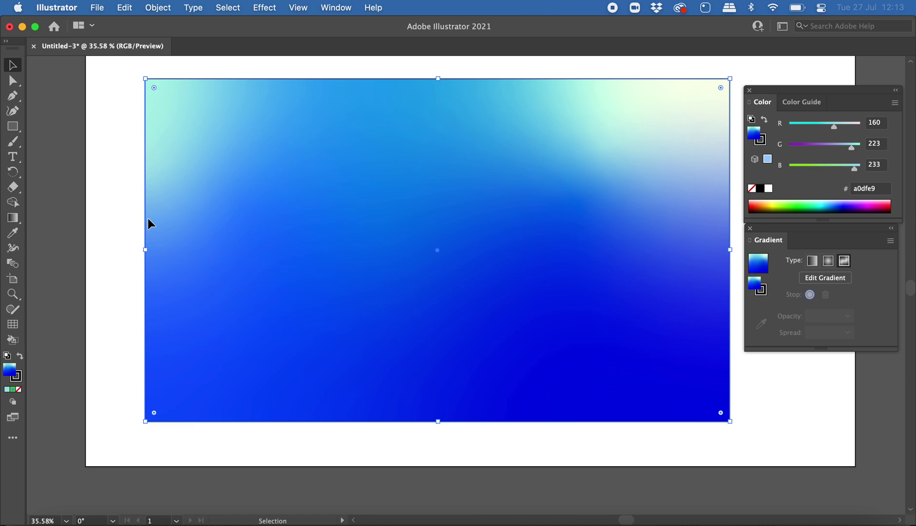
click(346, 5)
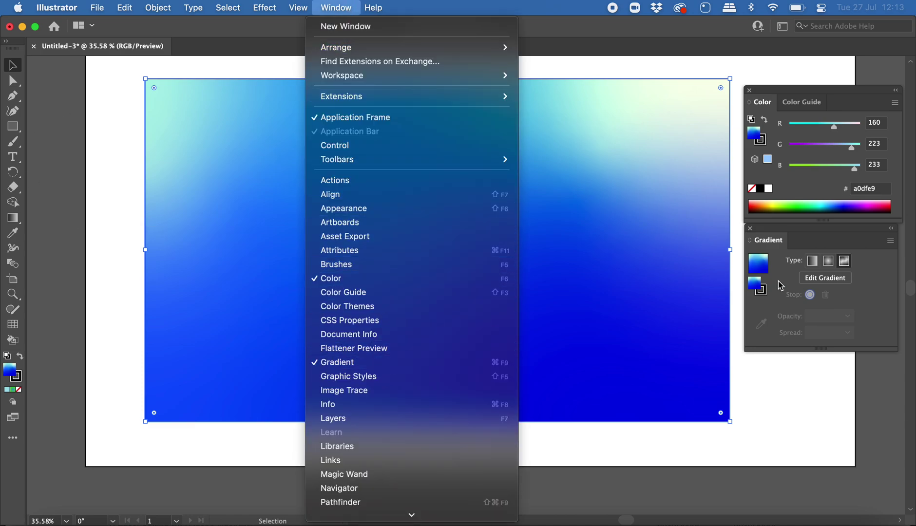
click(815, 243)
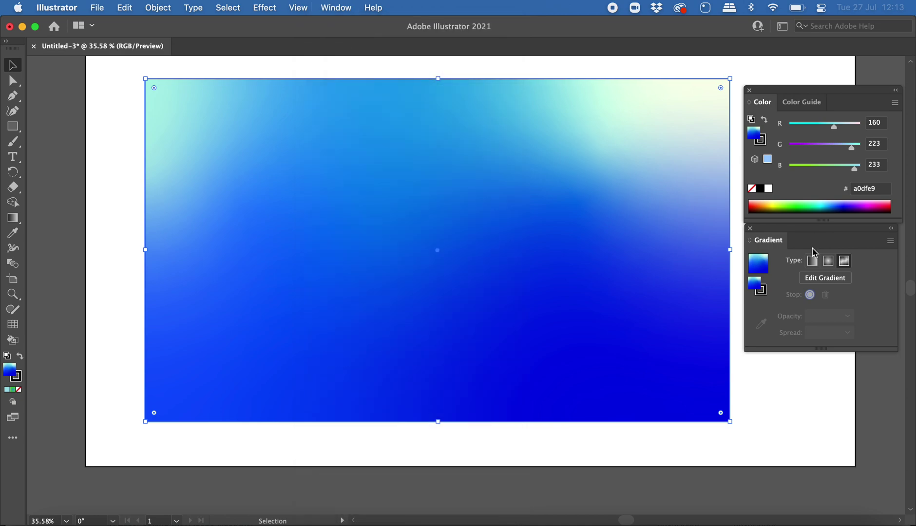
- Move the three blue color points down into the rectangle's lower half with the Gradient tool, spacing them from left to right
click(11, 219)
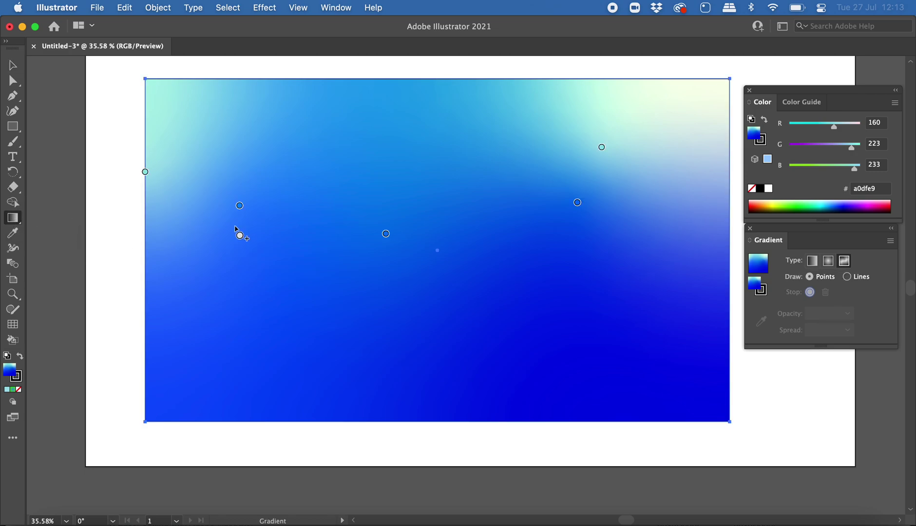
drag(241, 205, 221, 317)
click(386, 234)
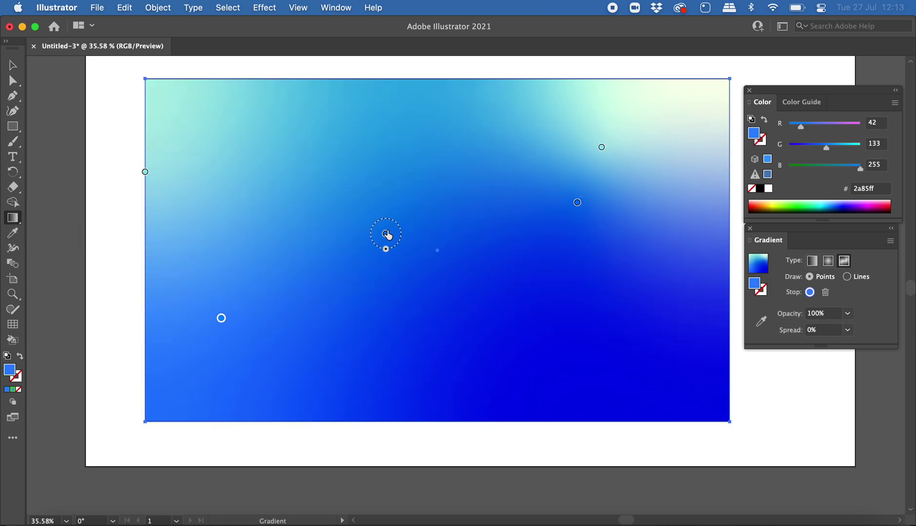
drag(386, 234, 438, 293)
click(577, 203)
drag(576, 210, 613, 325)
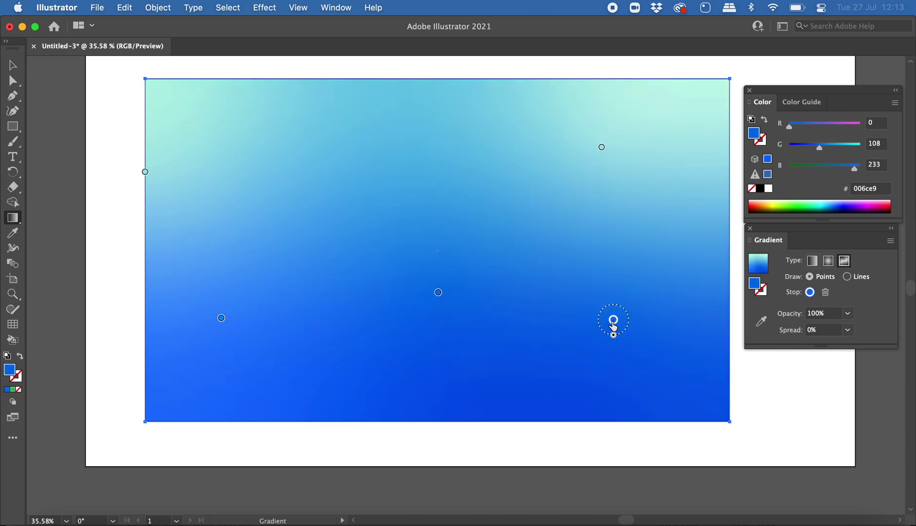
- Add a blue color point in the rectangle's upper middle area, widen its spread to about 24%, and deselect the rectangle
drag(615, 340, 423, 185)
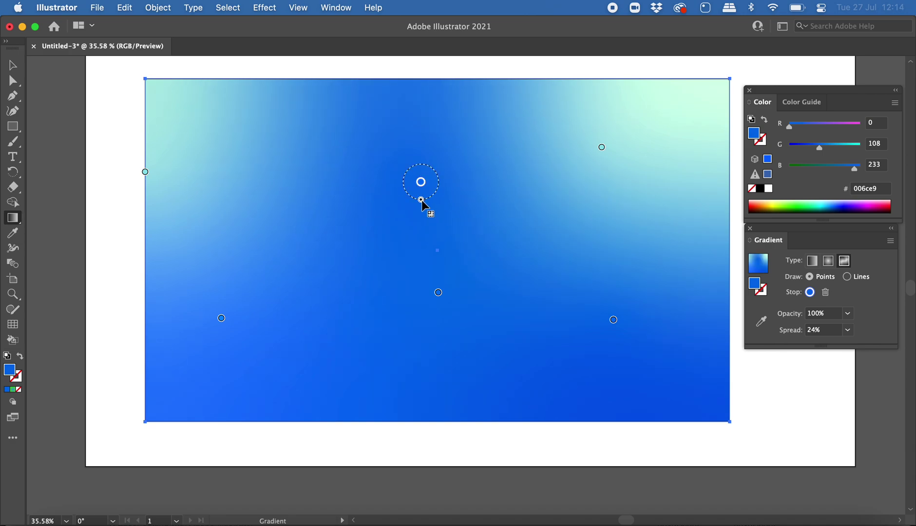
mouse_move(421, 201)
mouse_down()
mouse_move(409, 237)
mouse_move(417, 194)
mouse_move(414, 204)
mouse_up()
click(12, 65)
click(94, 76)
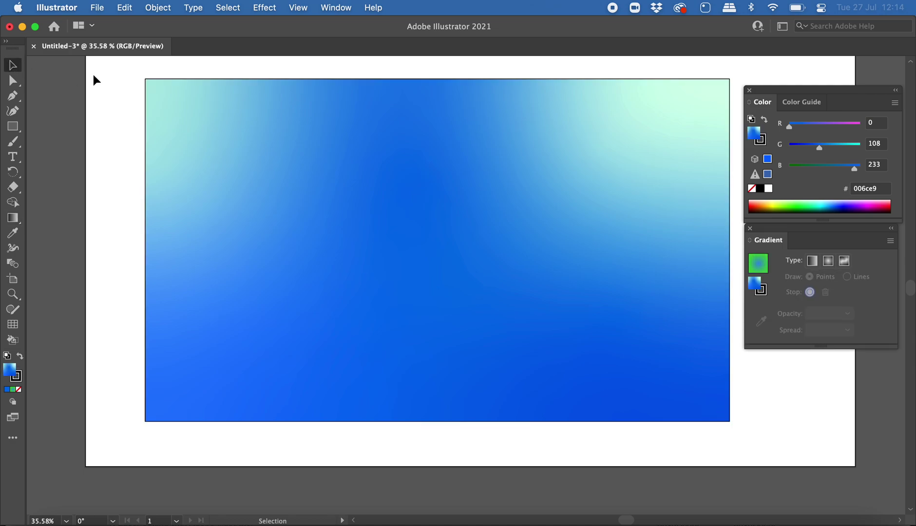